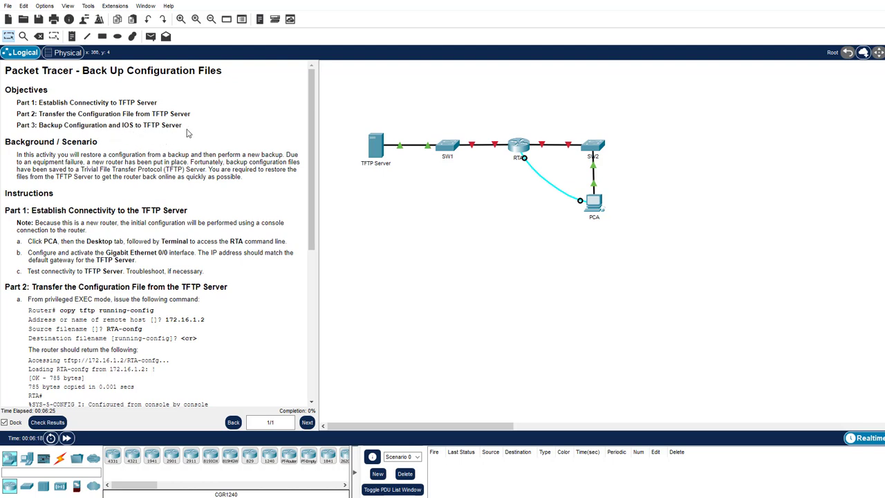
# Open a terminal session from PCA to RTA with the default port settings and bring up the router prompt.
pyautogui.scroll(-5, 187, 133)
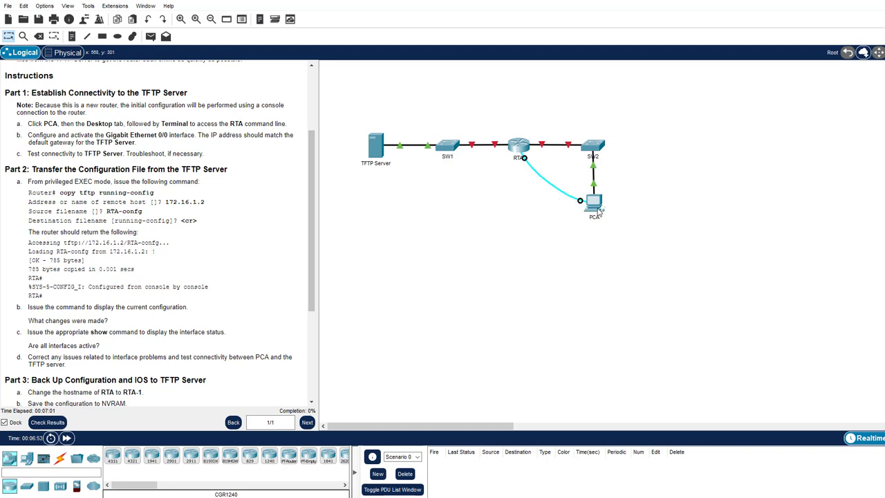
pyautogui.click(593, 201)
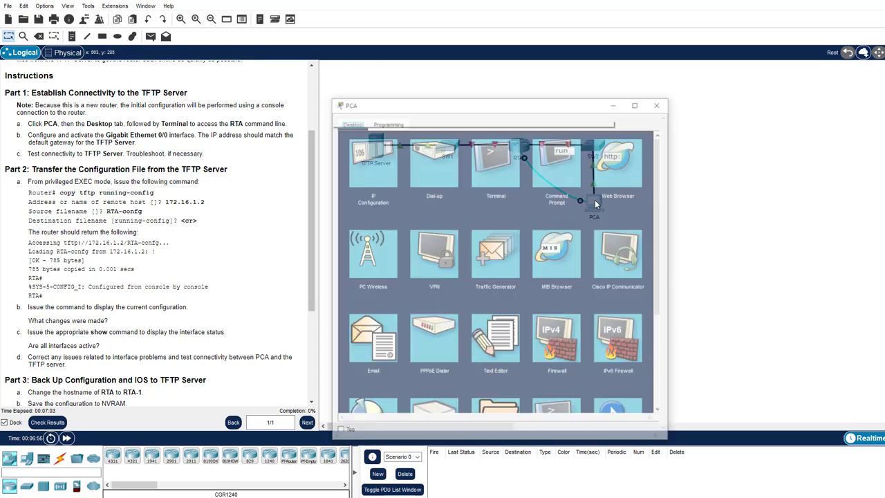
pyautogui.moveTo(497, 107); pyautogui.dragTo(617, 58)
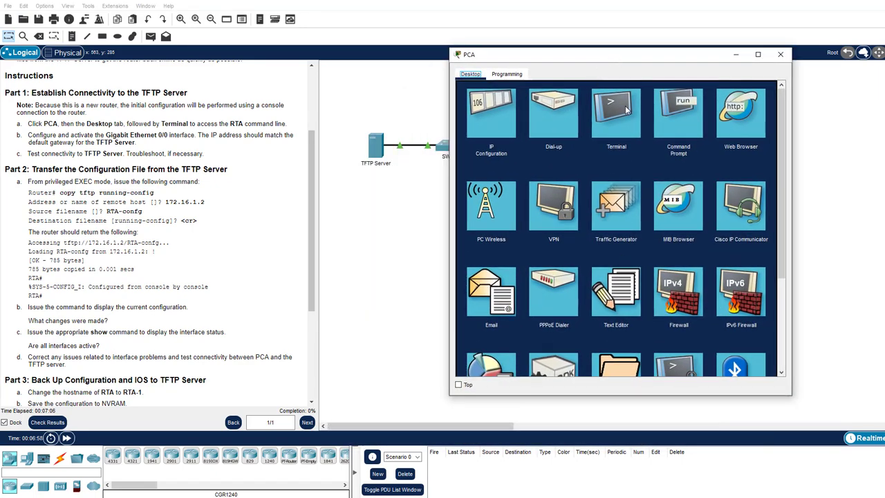
pyautogui.click(624, 110)
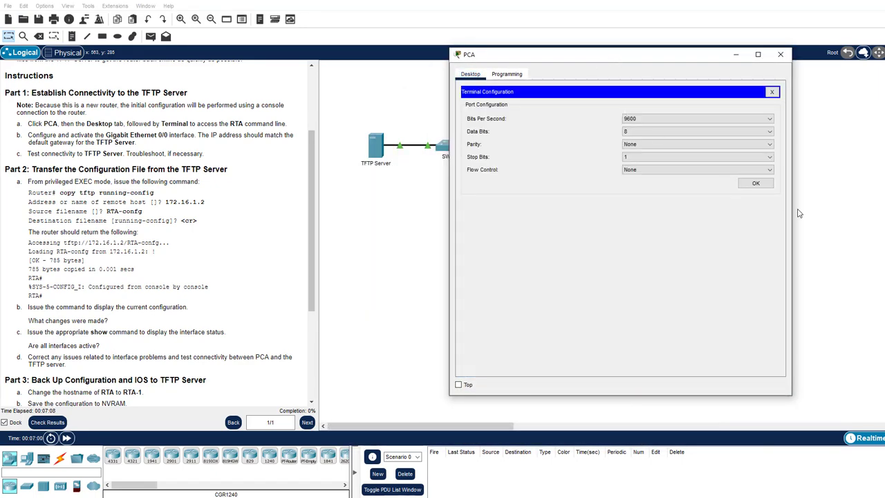
pyautogui.click(755, 184)
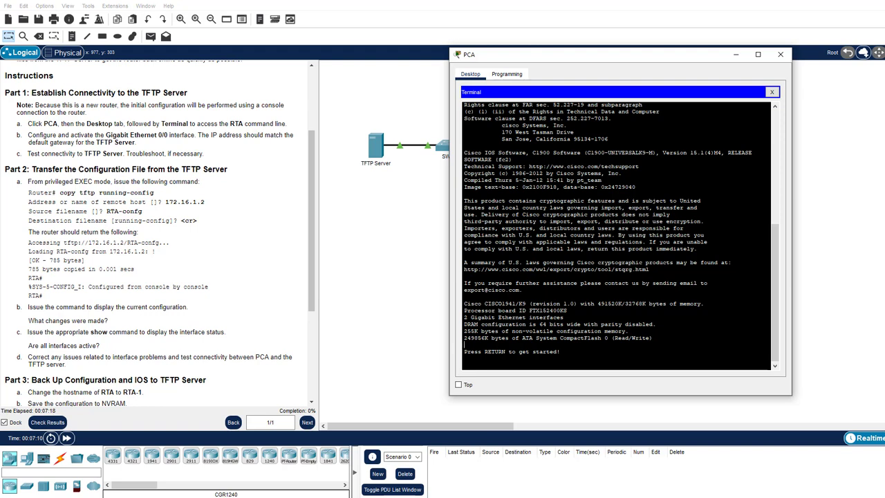
pyautogui.press('Return')
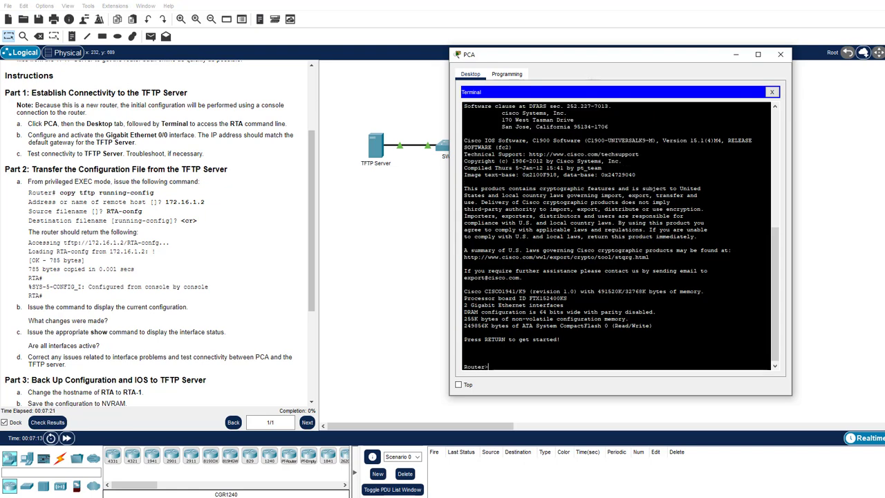
pyautogui.moveTo(614, 58); pyautogui.dragTo(591, 220)
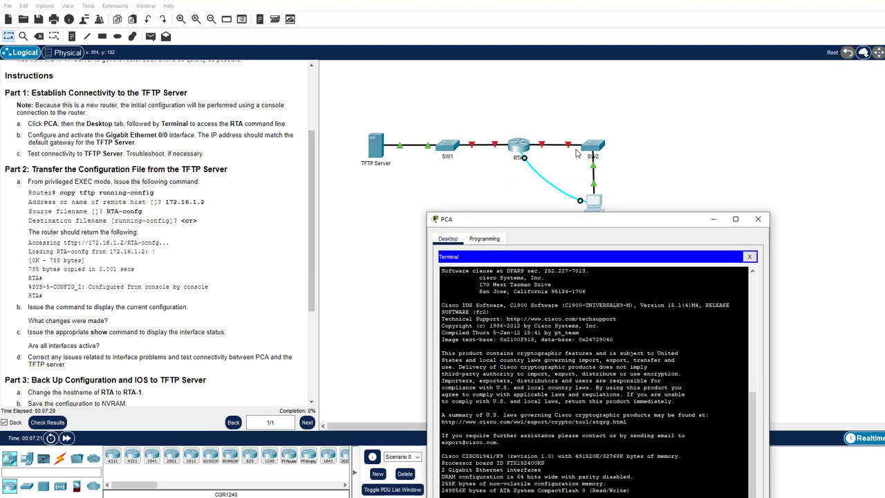
pyautogui.moveTo(619, 225); pyautogui.dragTo(676, 135)
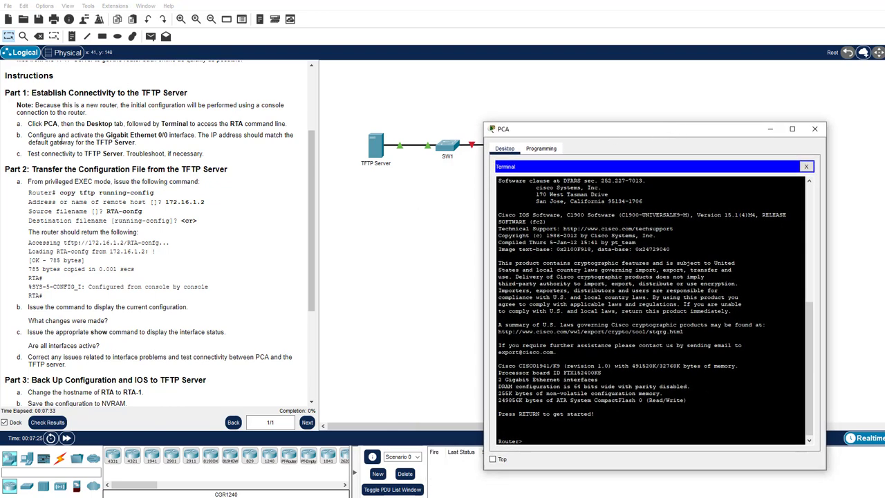
pyautogui.moveTo(608, 133); pyautogui.dragTo(593, 205)
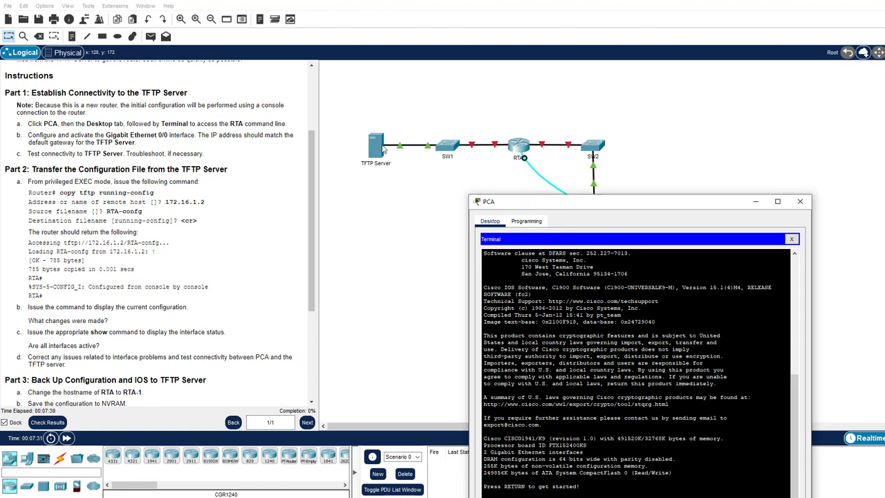
pyautogui.moveTo(556, 205); pyautogui.dragTo(545, 122)
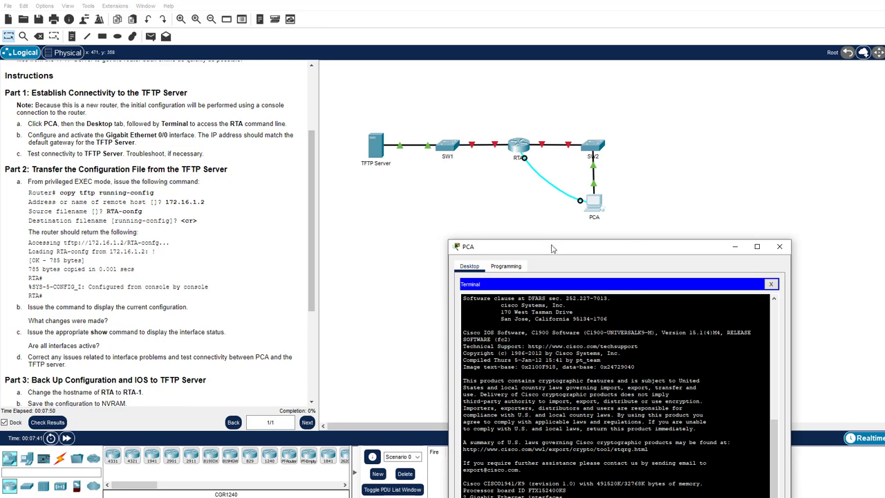
pyautogui.moveTo(551, 248); pyautogui.dragTo(531, 131)
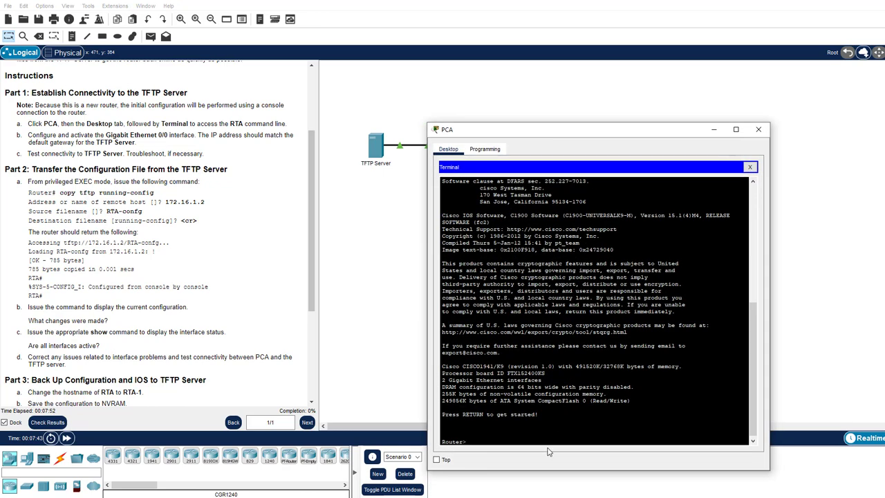
# Enter privileged EXEC and global configuration mode on the router, and select interface g0/0 for configuration.
pyautogui.write('en')
pyautogui.press('Return')
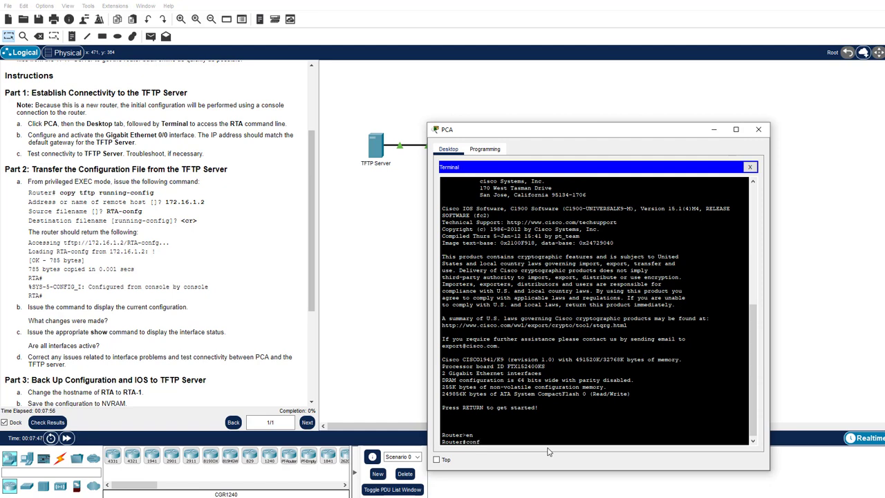
pyautogui.write('conf t')
pyautogui.press('Return')
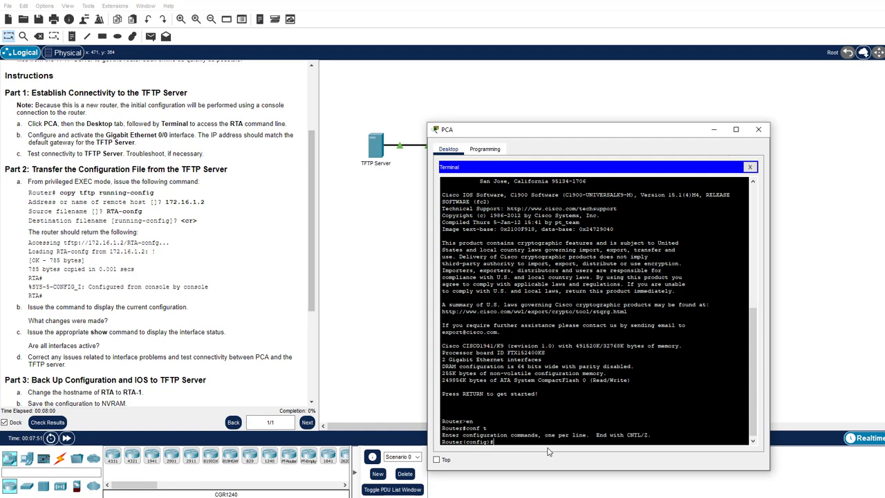
pyautogui.write('int g0/0')
pyautogui.moveTo(552, 132); pyautogui.dragTo(552, 168)
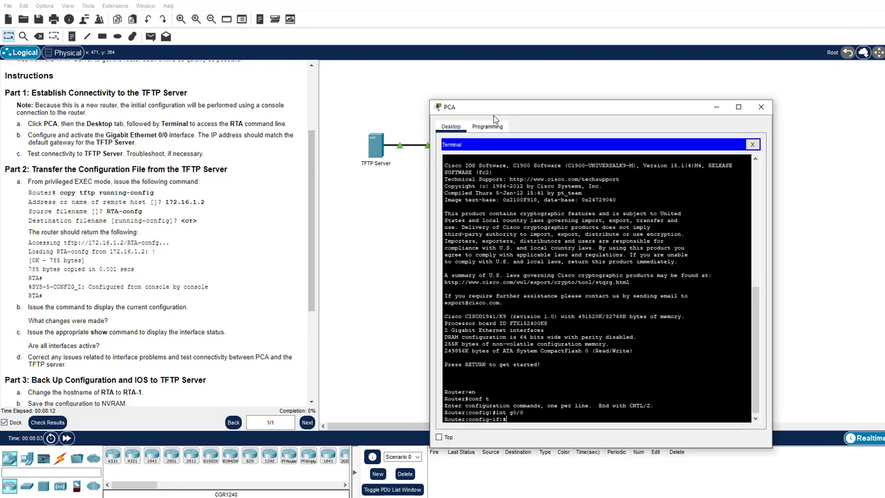
# Copy the default gateway address from the TFTP Server's IPv4 configuration.
pyautogui.click(387, 243)
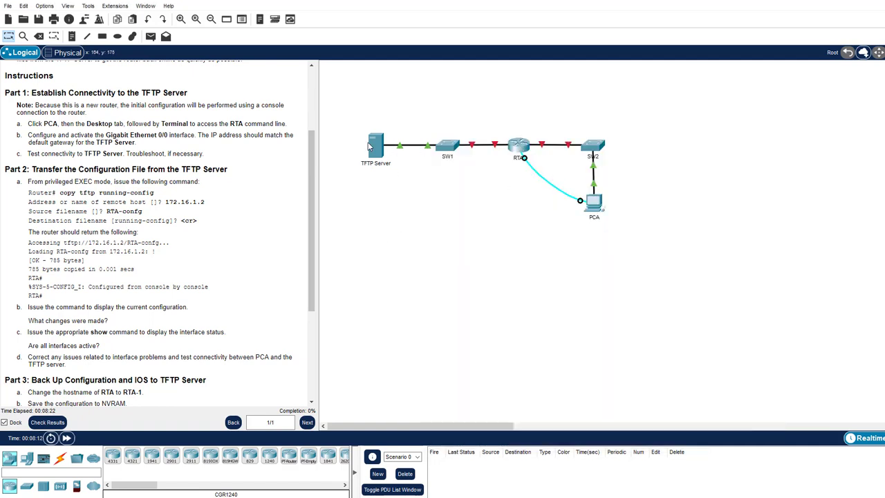
pyautogui.click(376, 151)
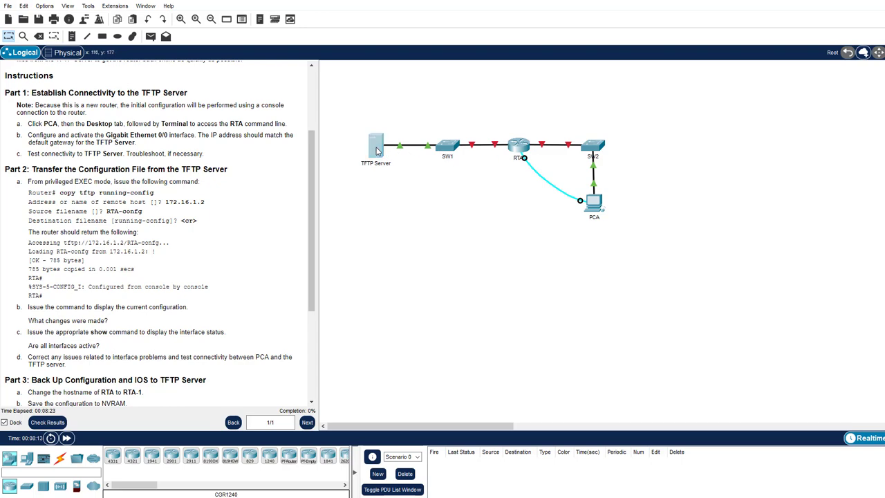
pyautogui.click(382, 123)
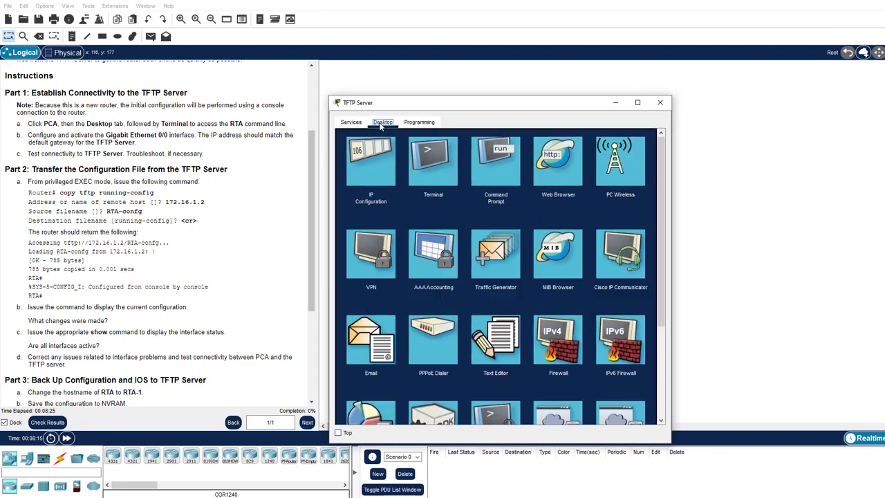
pyautogui.click(372, 160)
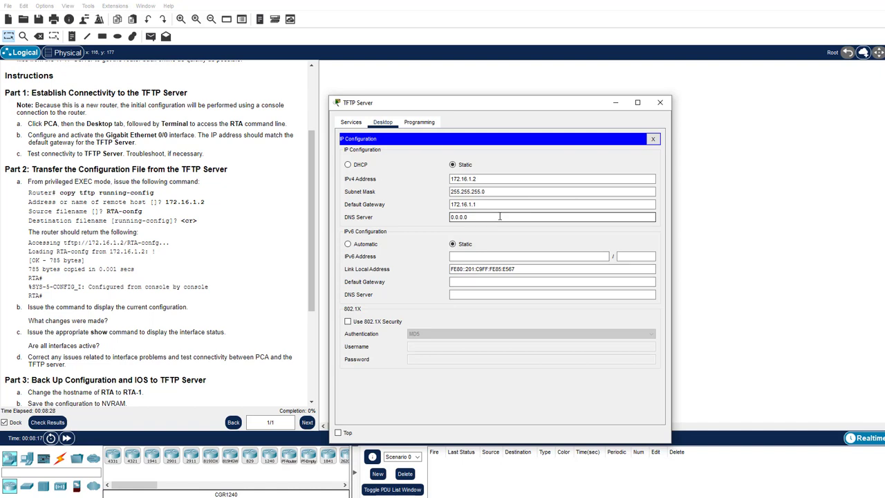
pyautogui.click(461, 180)
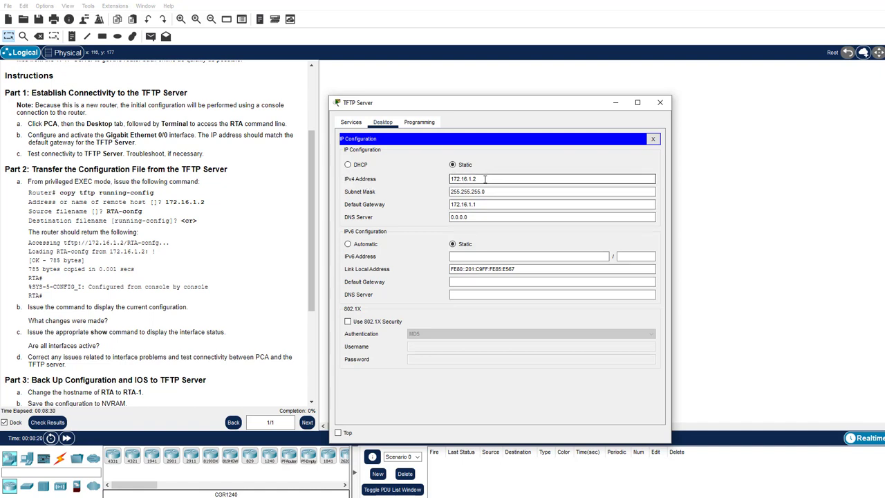
pyautogui.click(492, 191)
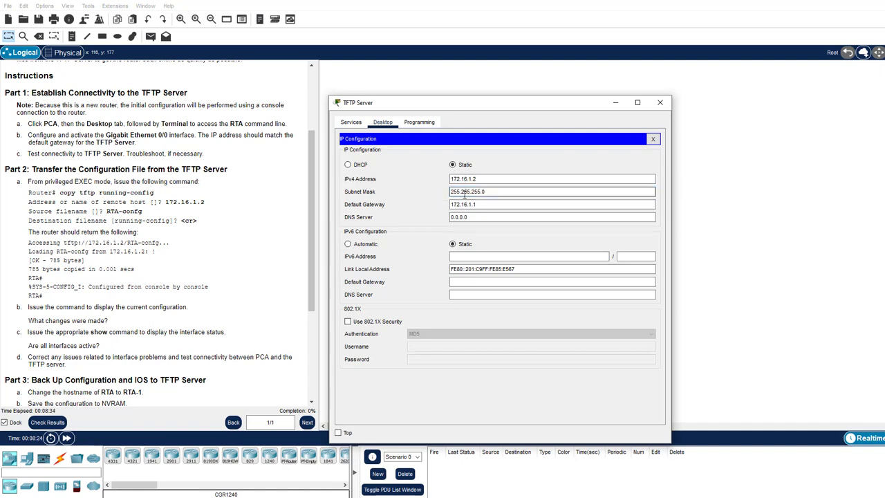
pyautogui.click(487, 205)
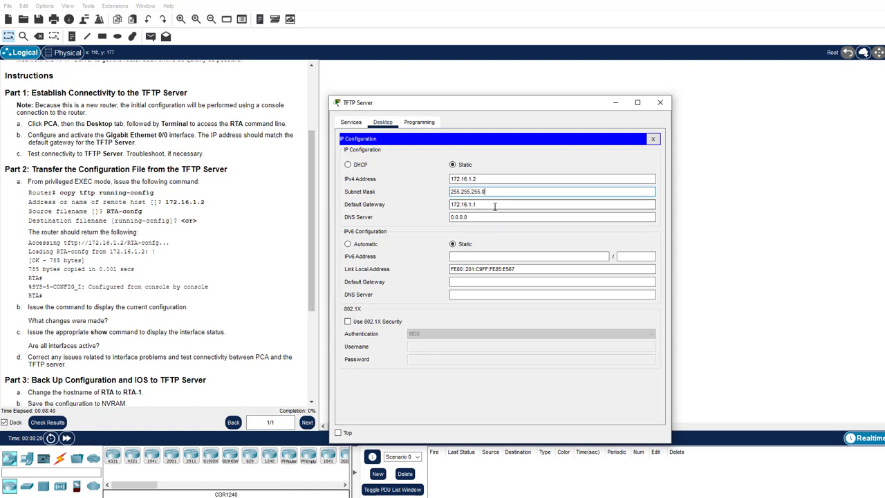
pyautogui.moveTo(477, 204); pyautogui.dragTo(448, 204)
pyautogui.rightClick(471, 204)
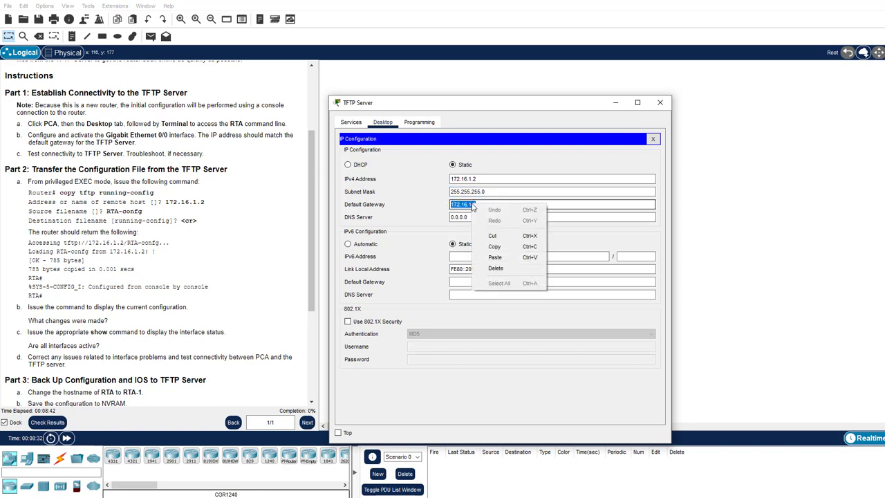
pyautogui.click(487, 246)
pyautogui.click(735, 294)
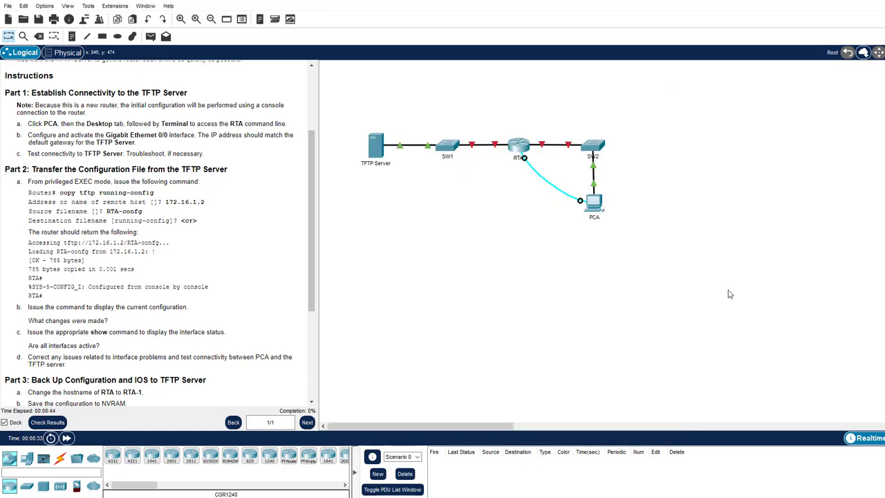
# In PCA's terminal, start the ip add command for g0/0 with the copied gateway address 172.16.1.1.
pyautogui.click(593, 203)
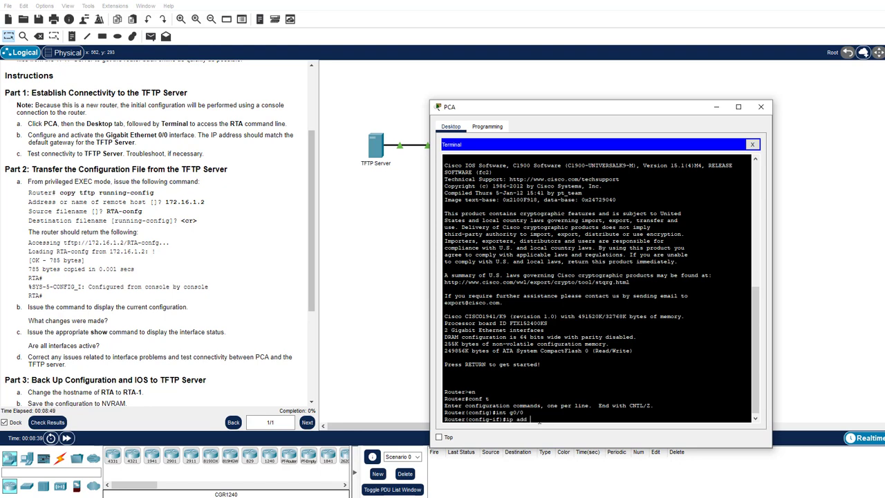
pyautogui.rightClick(539, 420)
pyautogui.click(558, 438)
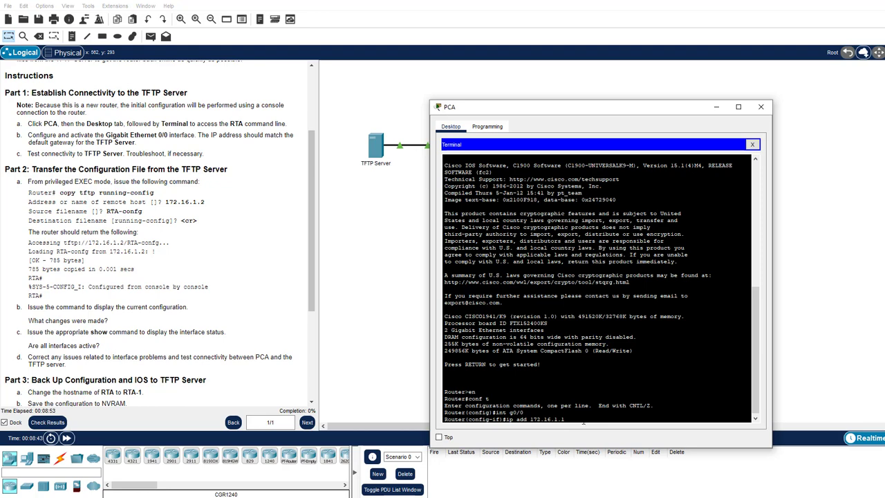
# Complete the g0/0 ip add command with the subnet mask 255.255.255.0 copied from the TFTP Server, and run it.
pyautogui.click(376, 148)
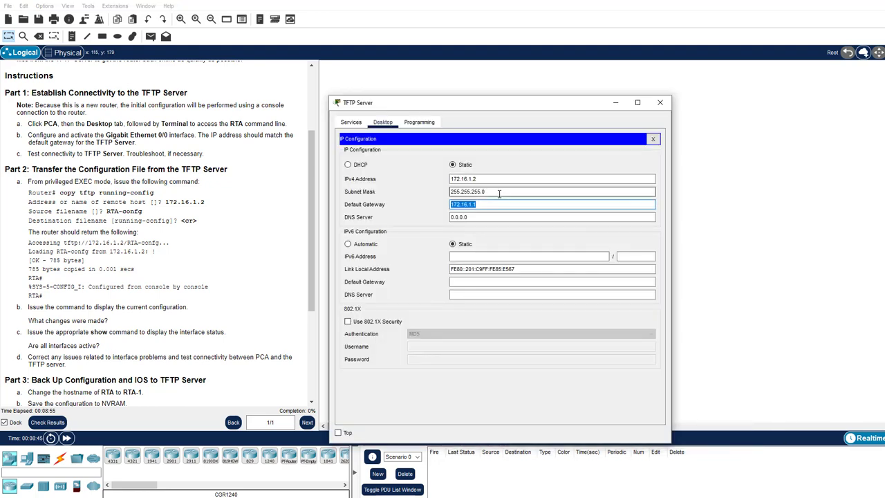
pyautogui.doubleClick(475, 194)
pyautogui.rightClick(474, 193)
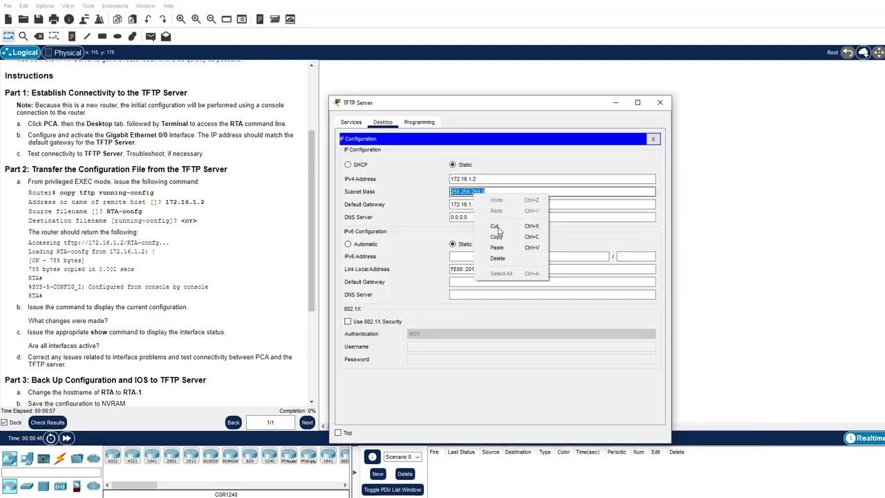
pyautogui.click(499, 235)
pyautogui.click(660, 102)
pyautogui.click(594, 207)
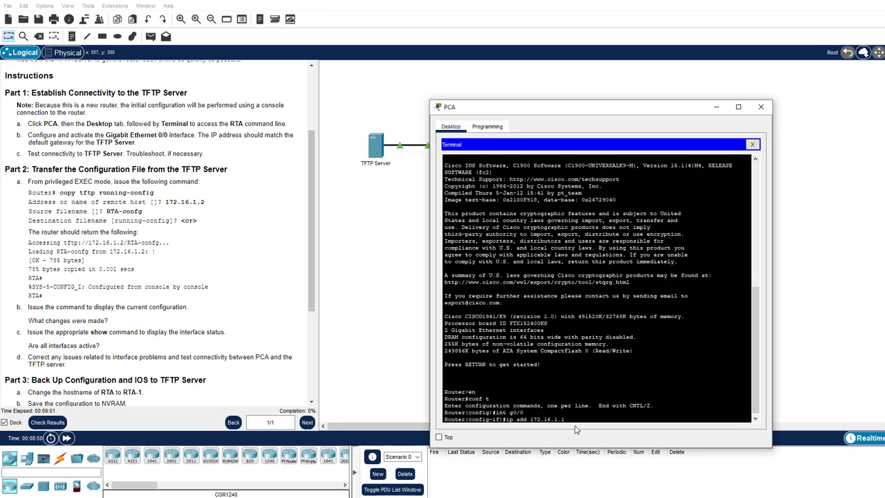
pyautogui.rightClick(573, 422)
pyautogui.click(584, 439)
pyautogui.press('Return')
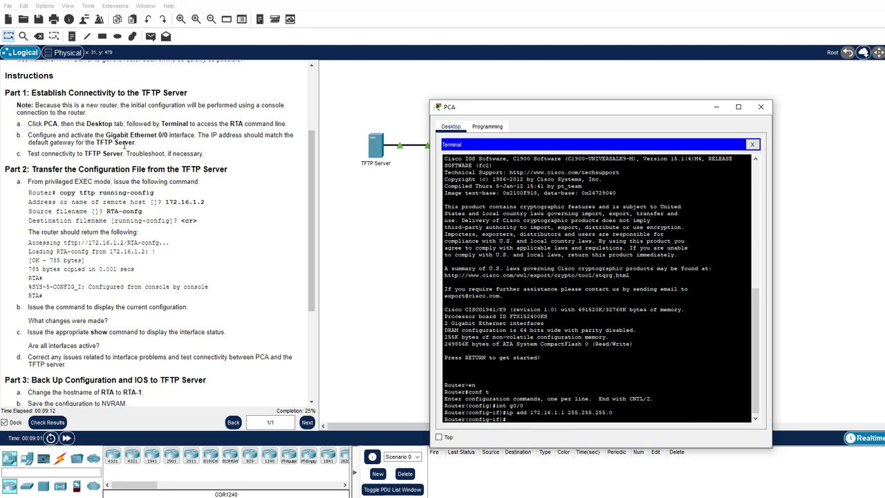
# Activate the router's g0/0 interface with no shut and return to the interface configuration prompt.
pyautogui.moveTo(559, 102); pyautogui.dragTo(558, 185)
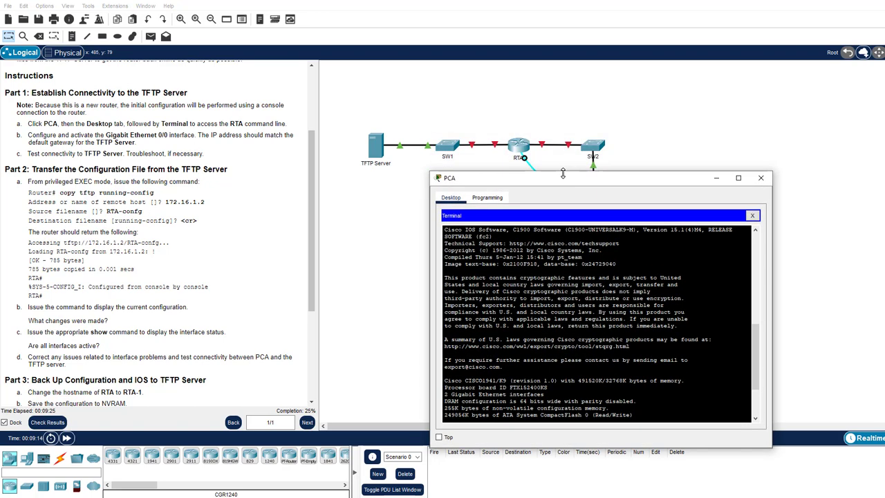
pyautogui.scroll(-4, 596, 323)
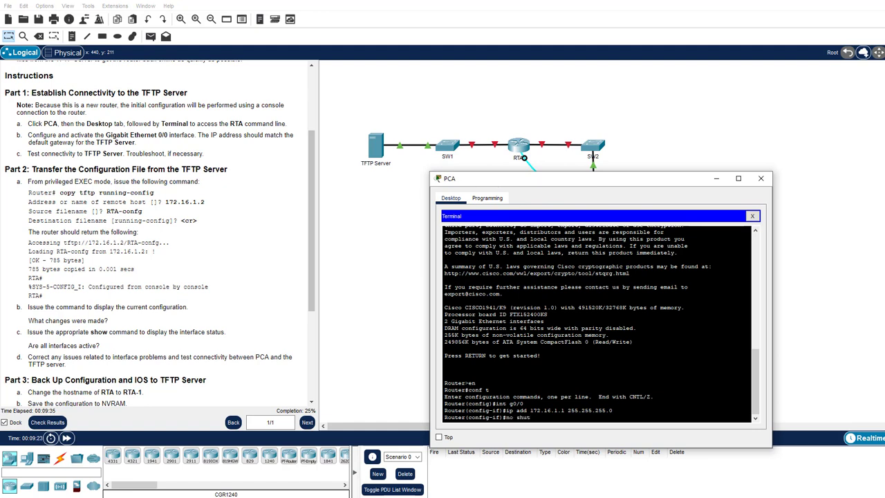
pyautogui.press('Return')
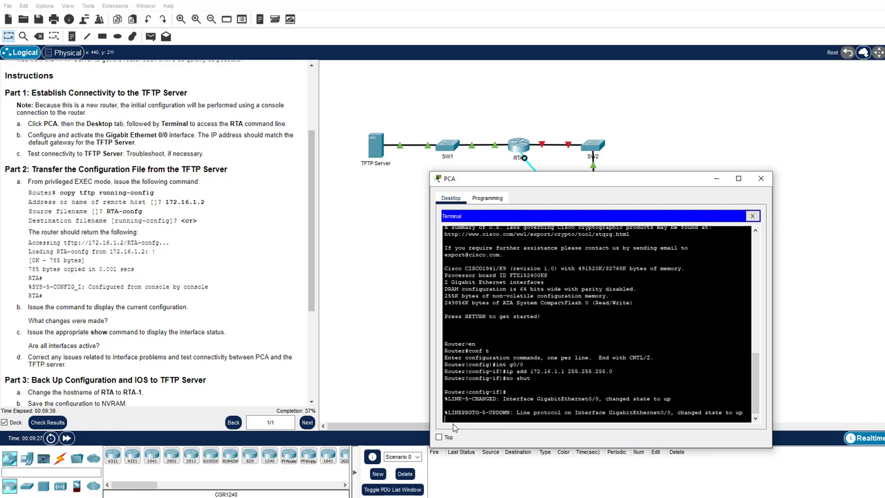
pyautogui.moveTo(443, 412); pyautogui.dragTo(729, 423)
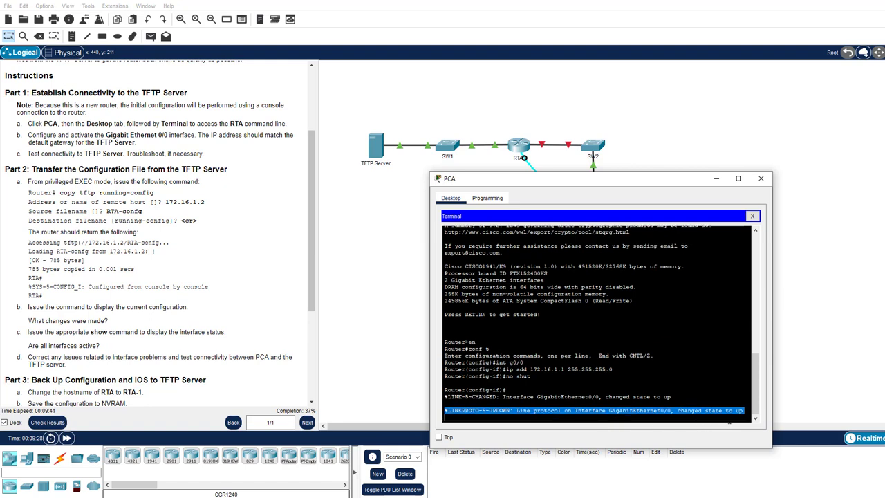
pyautogui.click(658, 419)
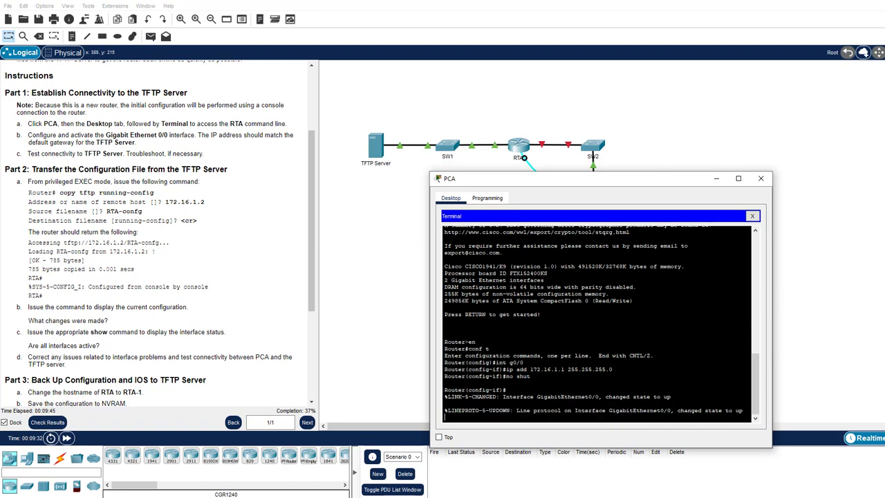
pyautogui.press('Return')
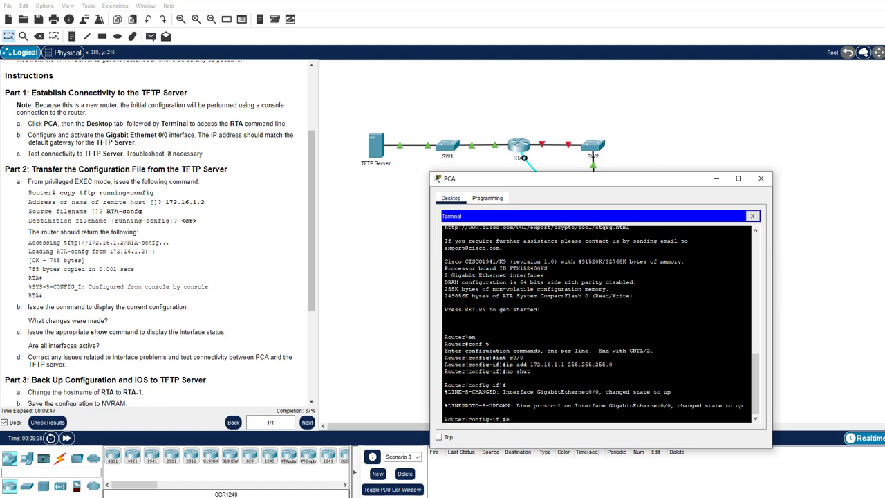
# Leave configuration mode with end and ping the TFTP Server at 172.16.1.2 from the router.
pyautogui.write('end')
pyautogui.press('Return')
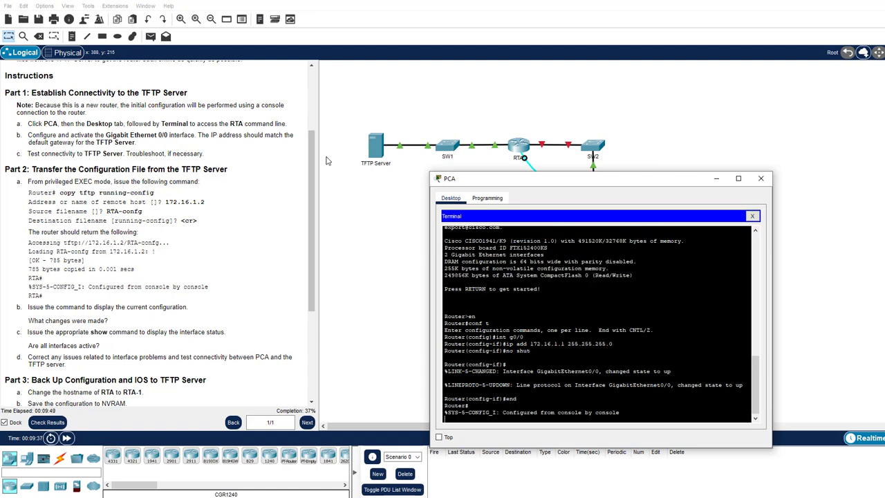
pyautogui.press('Return')
pyautogui.write('ping i')
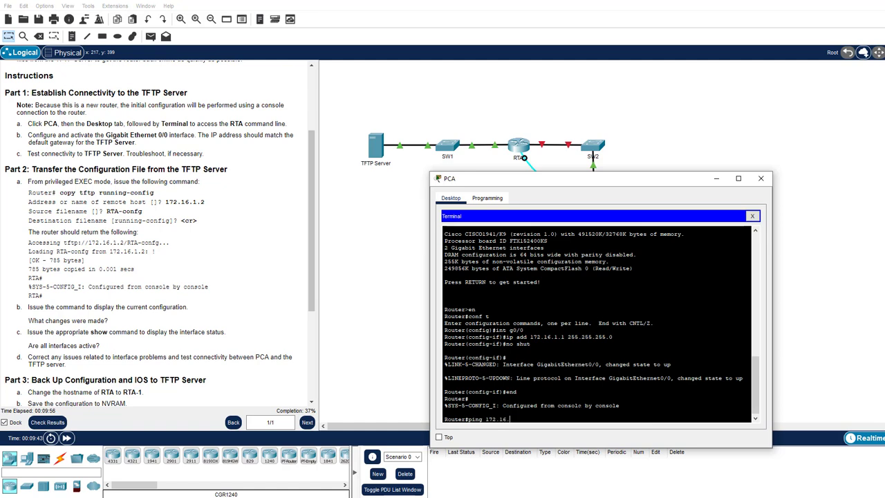
pyautogui.press('Return')
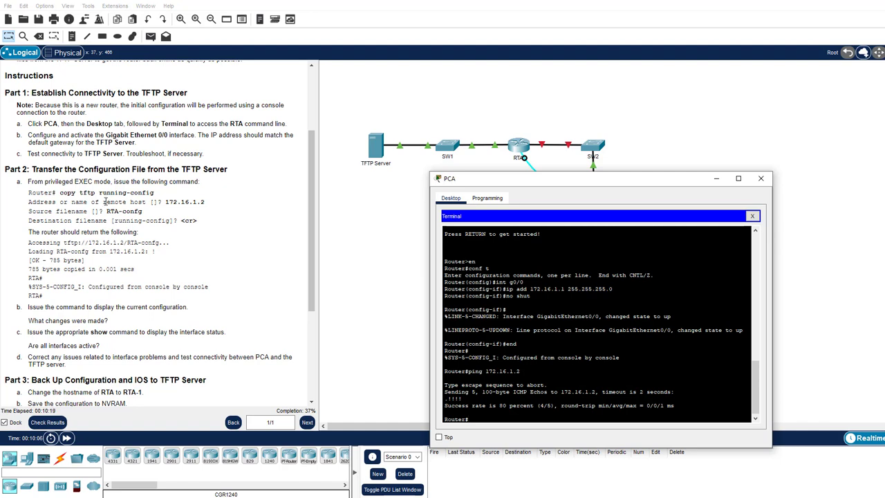
# Examine the files stored in the TFTP service of the TFTP Server, looking for the router's backup configuration.
pyautogui.click(377, 153)
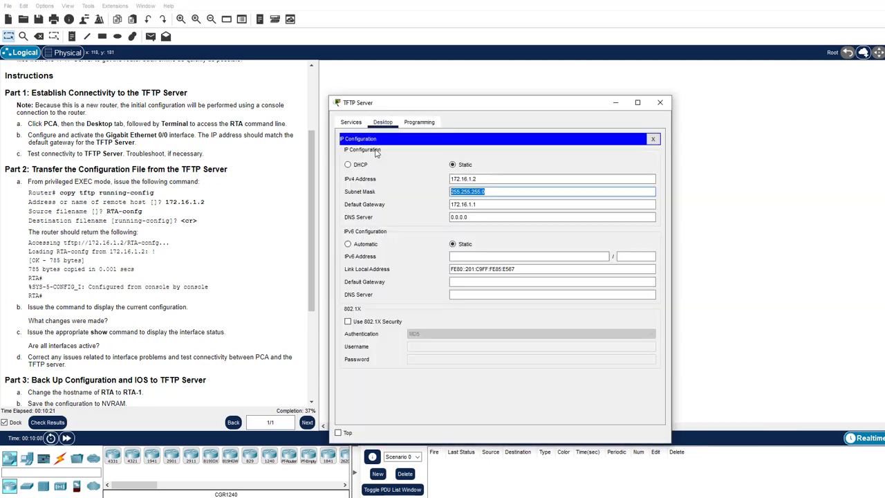
pyautogui.click(356, 123)
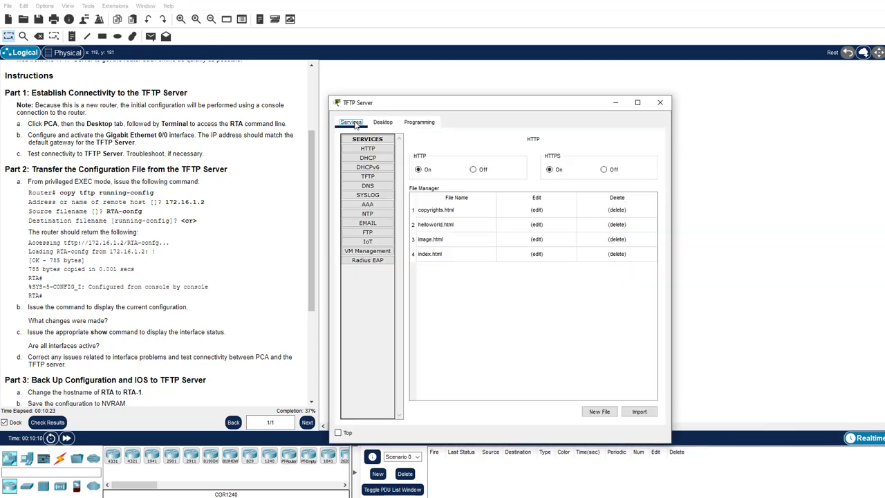
pyautogui.click(367, 177)
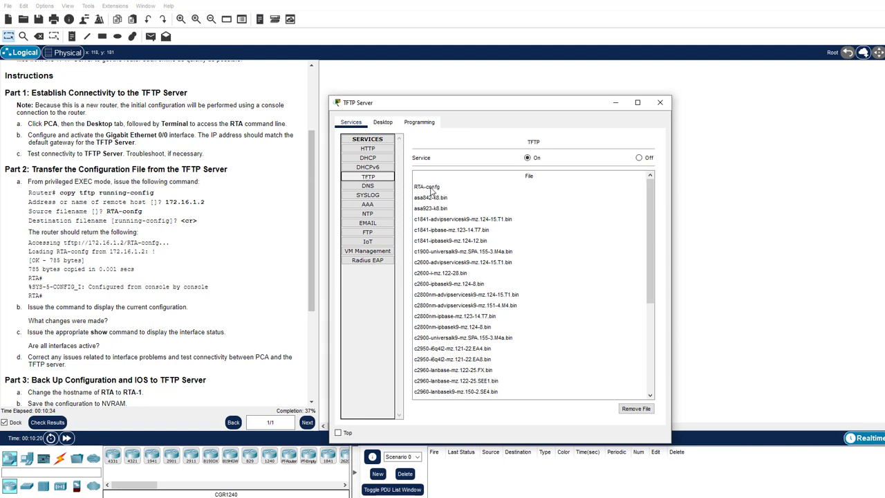
pyautogui.click(766, 260)
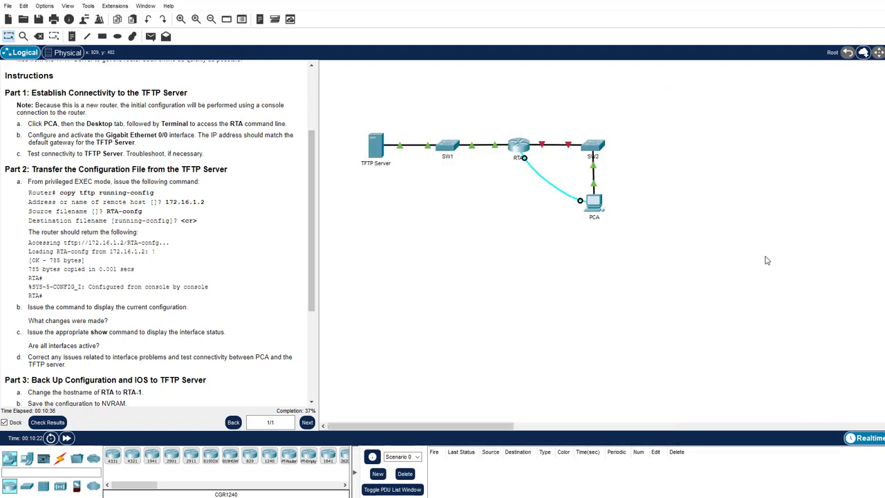
# Reopen PCA's terminal and run sho run to read through the router's entire current configuration.
pyautogui.click(600, 209)
pyautogui.moveTo(622, 178); pyautogui.dragTo(693, 112)
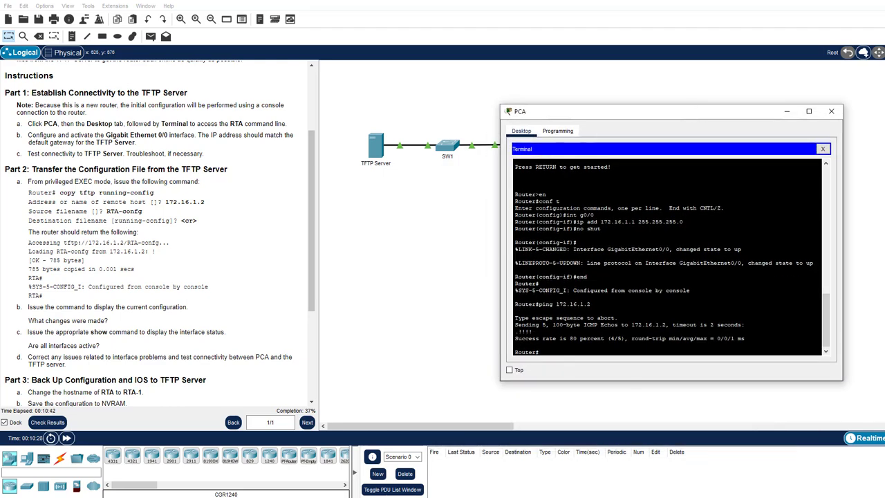
pyautogui.write('run')
pyautogui.press('Return')
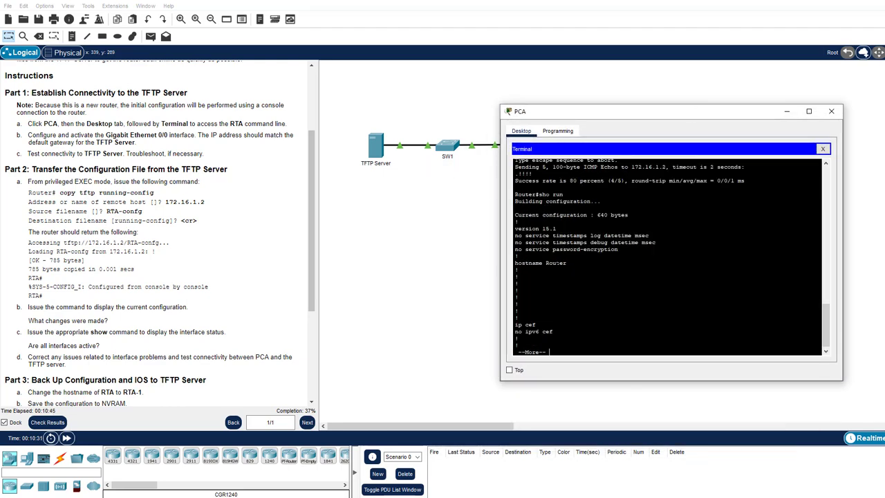
pyautogui.press('space')
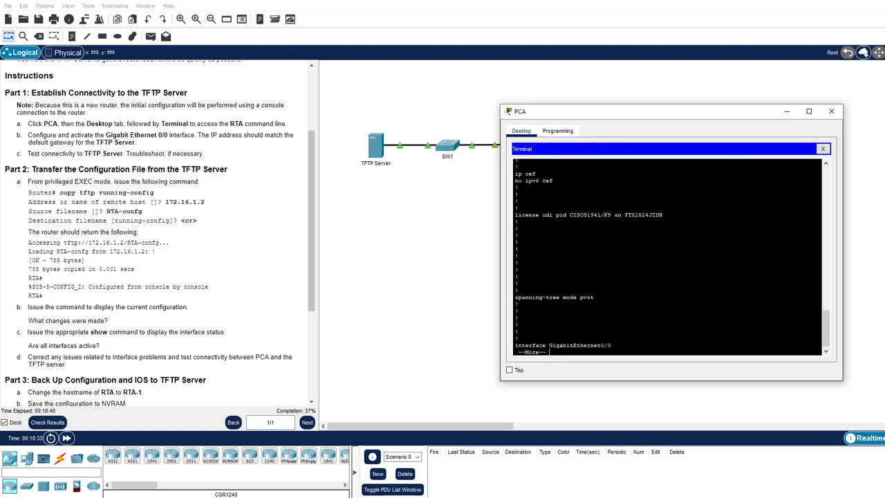
pyautogui.press('space')
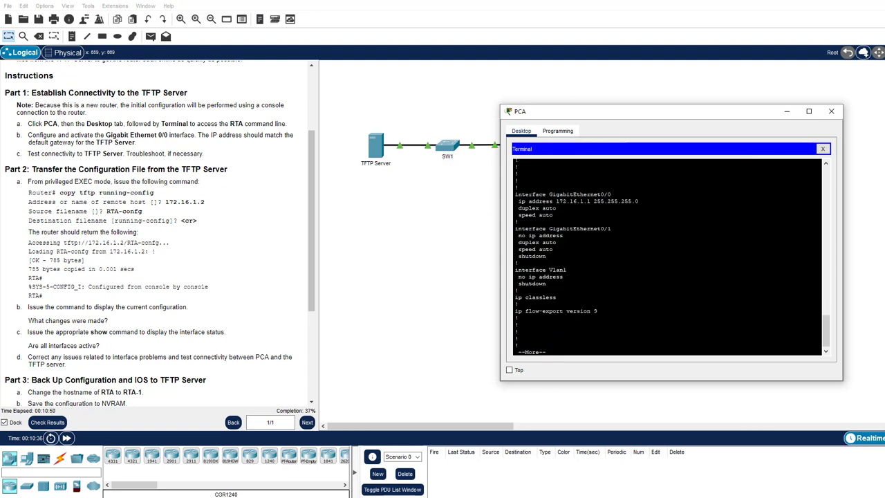
pyautogui.press('space')
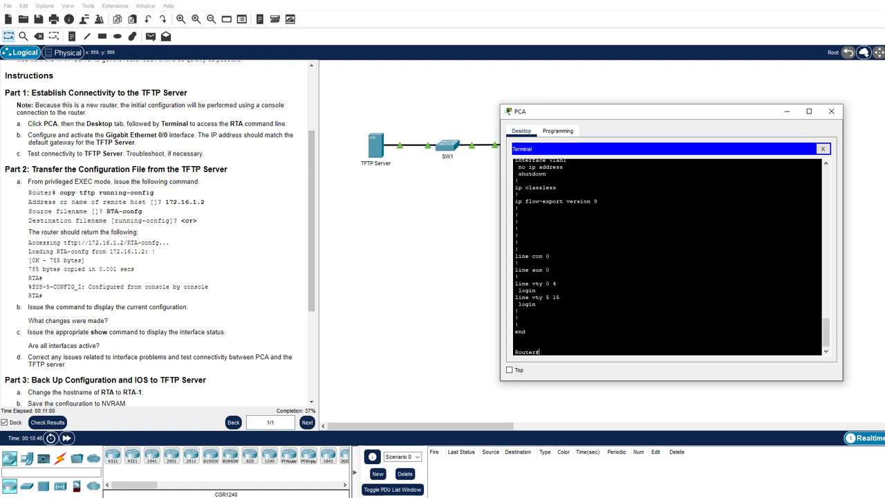
pyautogui.press('Return')
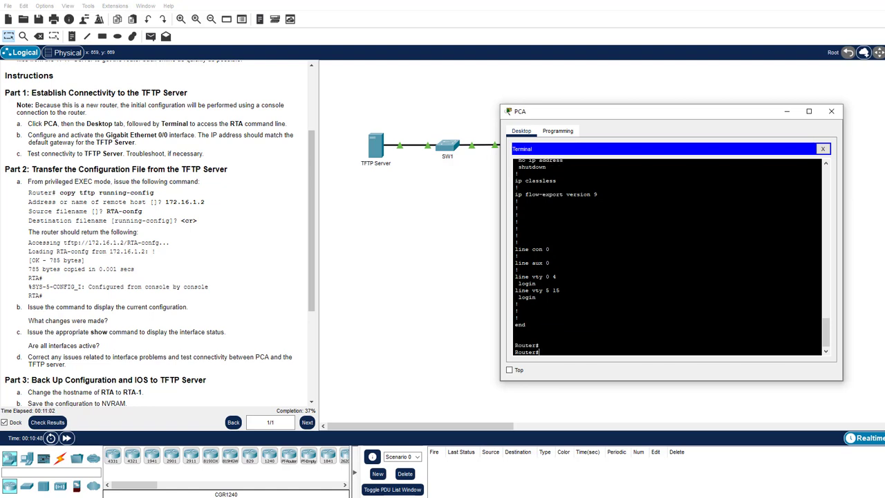
# Look up the copy command's sources, enter tftp: as the source, and list the available destinations.
pyautogui.write('copy ?')
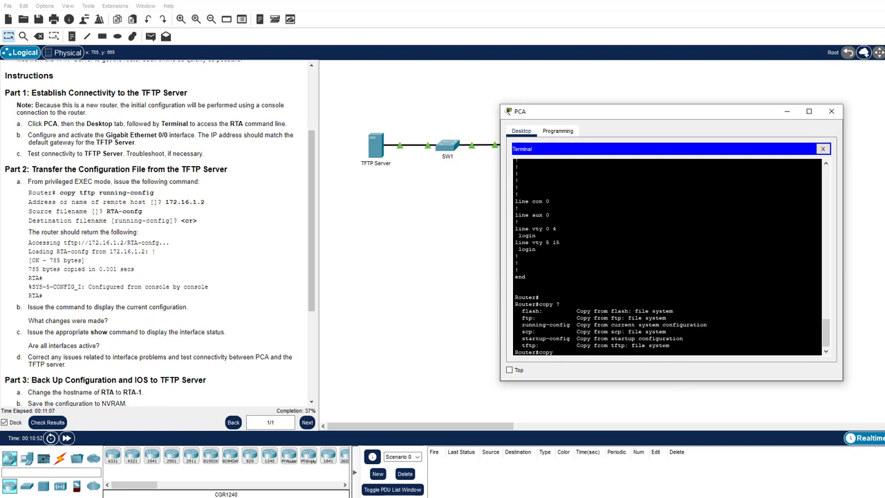
pyautogui.moveTo(522, 346); pyautogui.dragTo(669, 345)
pyautogui.click(610, 353)
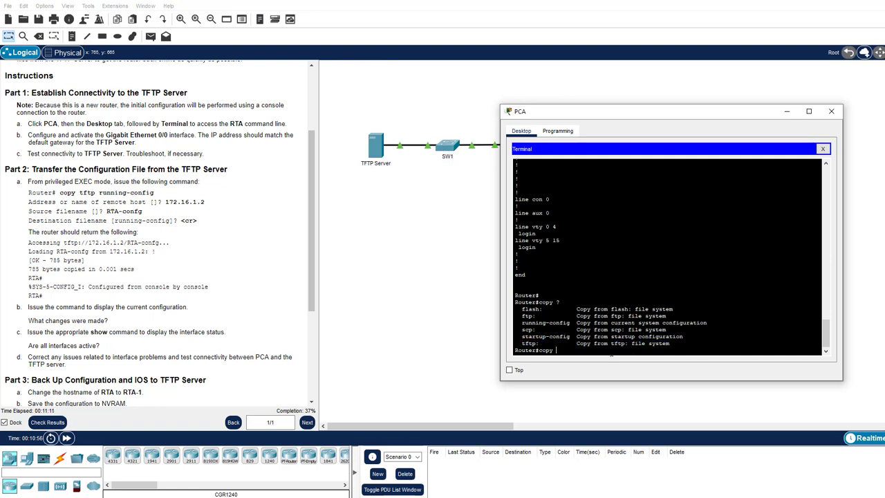
pyautogui.write('tftp:')
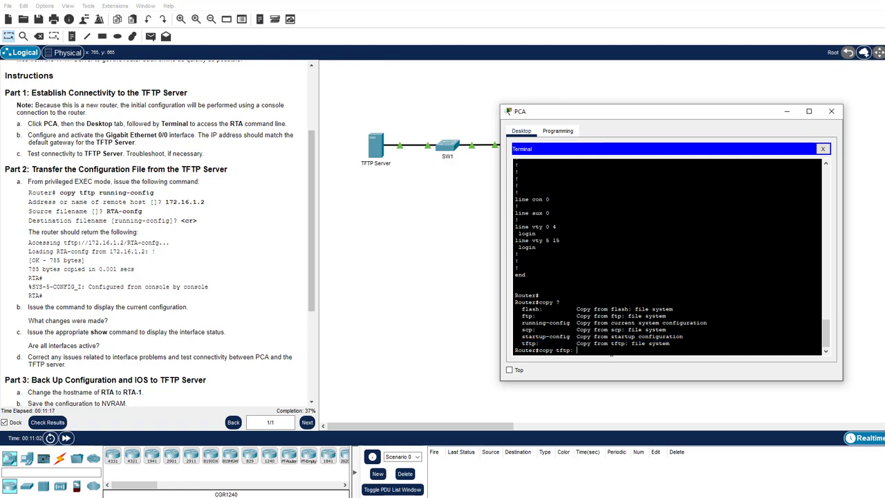
pyautogui.write(' ?')
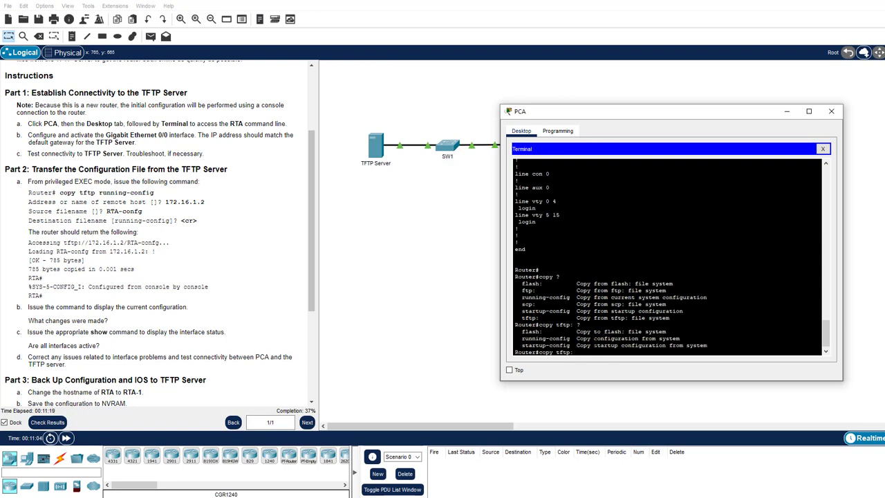
# Complete and run copy tftp: running-config, giving 172.16.1.2 as the remote host address.
pyautogui.doubleClick(546, 338)
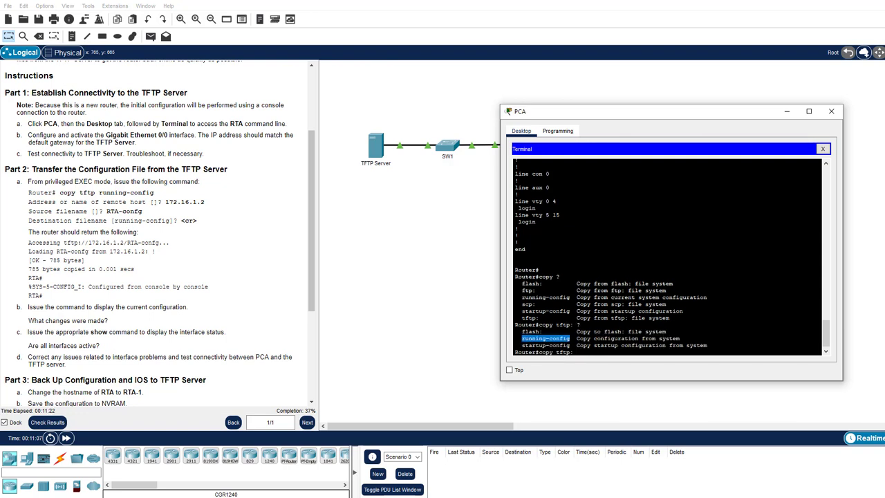
pyautogui.click(607, 353)
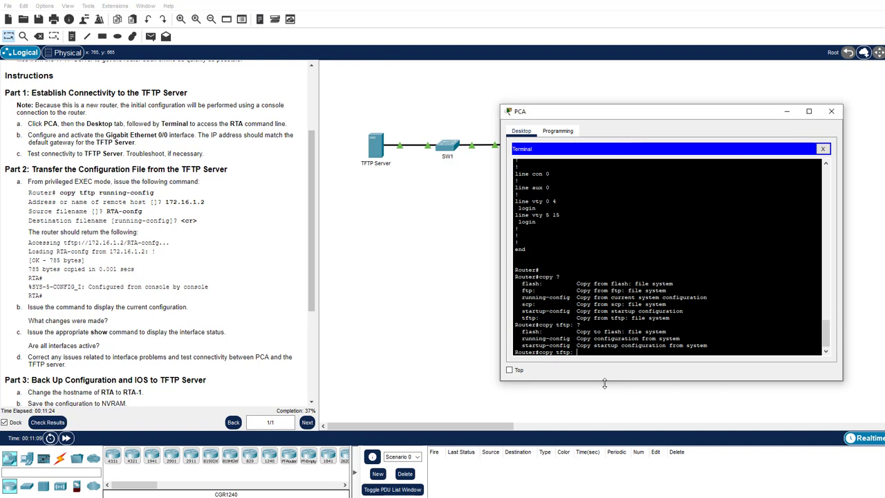
pyautogui.write('run')
pyautogui.press('Tab')
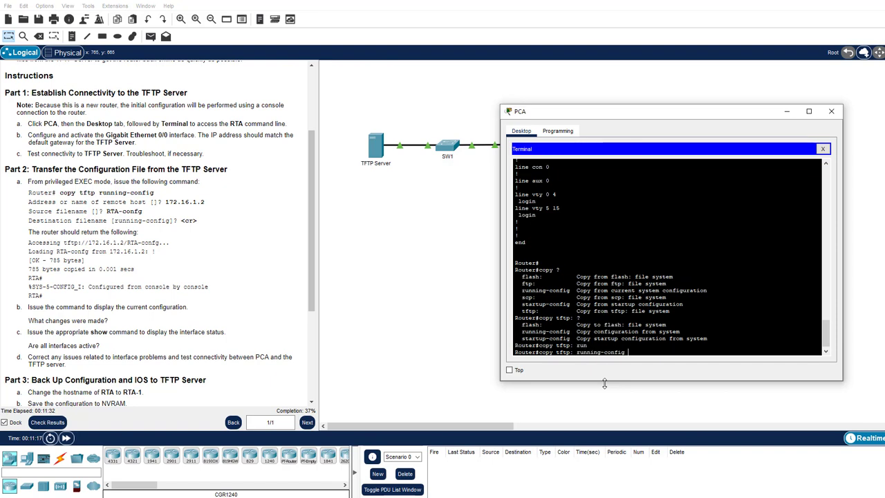
pyautogui.press('Return')
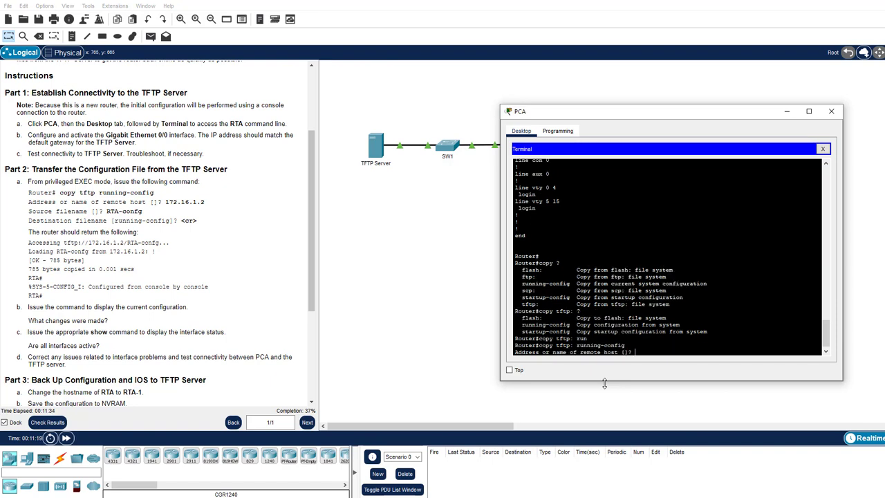
pyautogui.write('172.16.1.2')
pyautogui.press('Return')
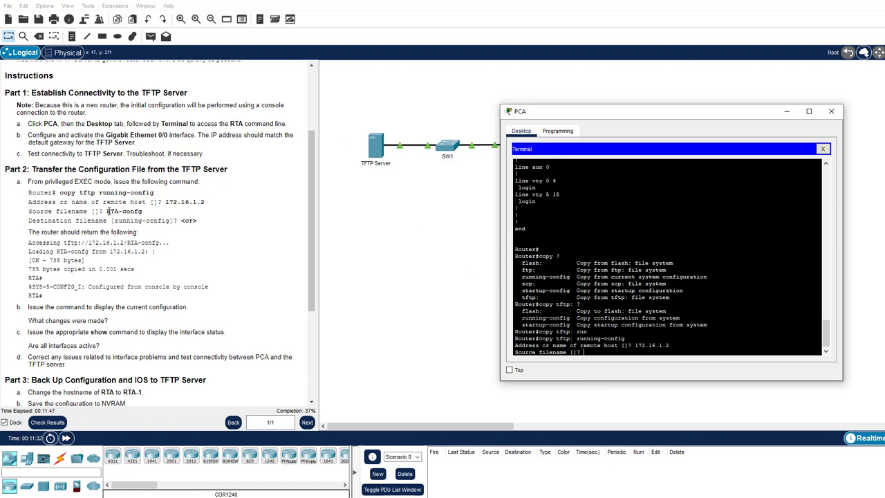
# Enter the source filename RTA-confg copied from the instructions and accept the default destination filename to load the configuration.
pyautogui.moveTo(107, 211); pyautogui.dragTo(142, 211)
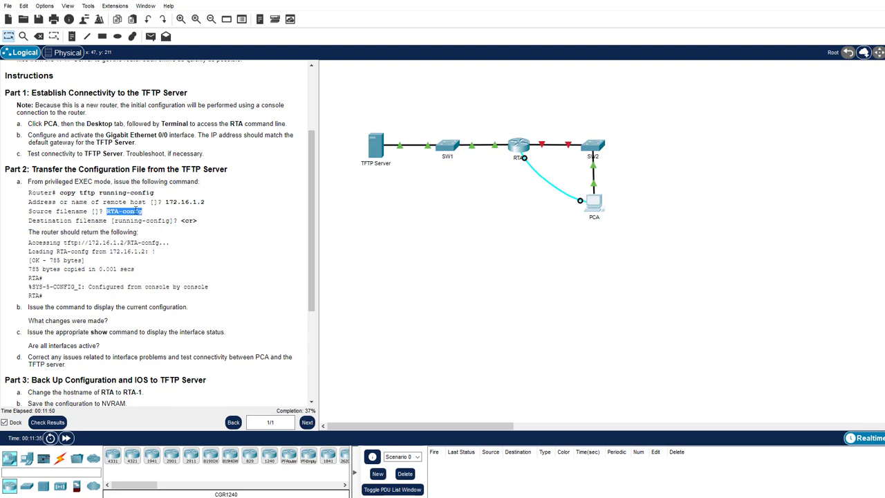
pyautogui.rightClick(138, 211)
pyautogui.click(158, 218)
pyautogui.click(593, 205)
pyautogui.rightClick(595, 361)
pyautogui.click(616, 369)
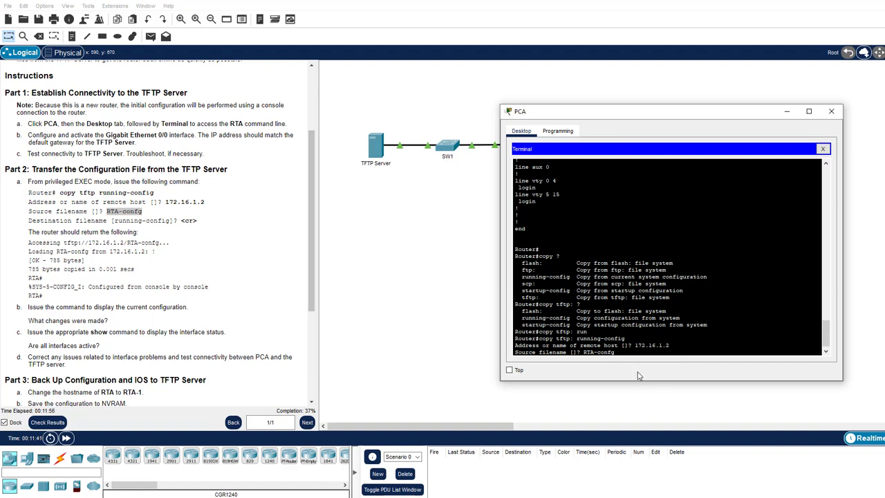
pyautogui.press('Return')
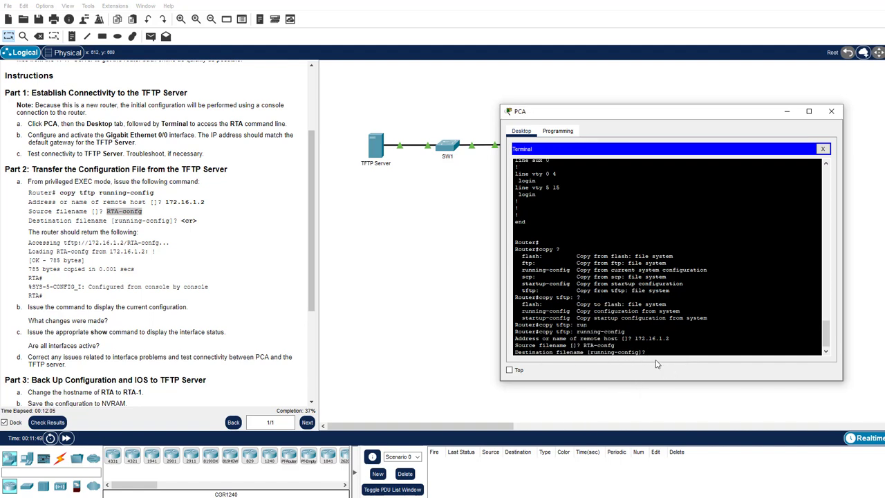
pyautogui.press('Return')
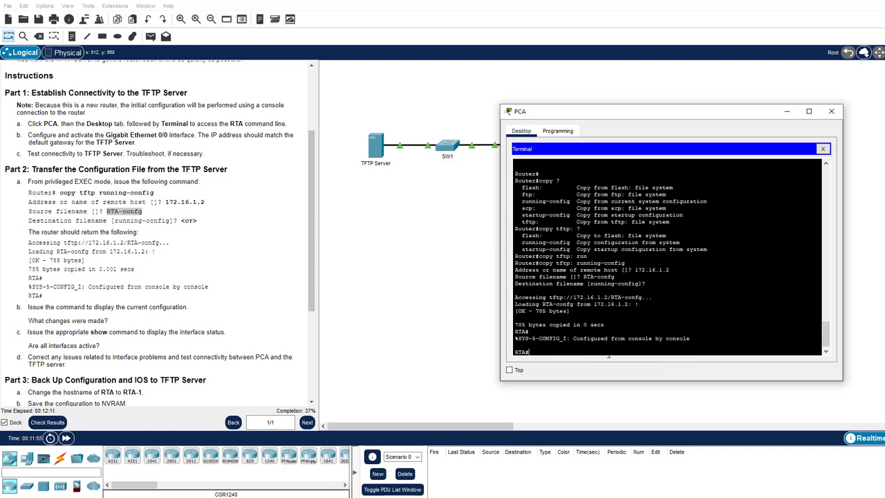
# Switch to the Word document and find the Part 2 question about which configuration changes were made.
pyautogui.moveTo(536, 353); pyautogui.dragTo(515, 353)
pyautogui.hotkey('alt', 'Tab')
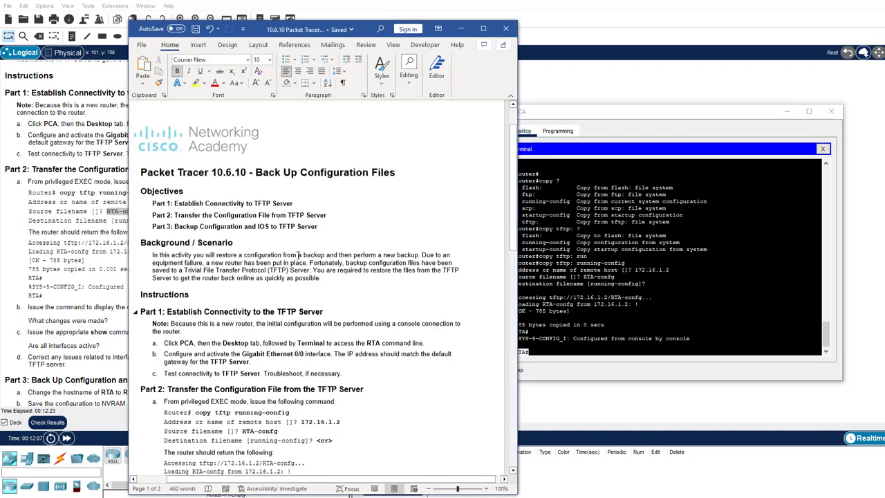
pyautogui.scroll(-5, 299, 255)
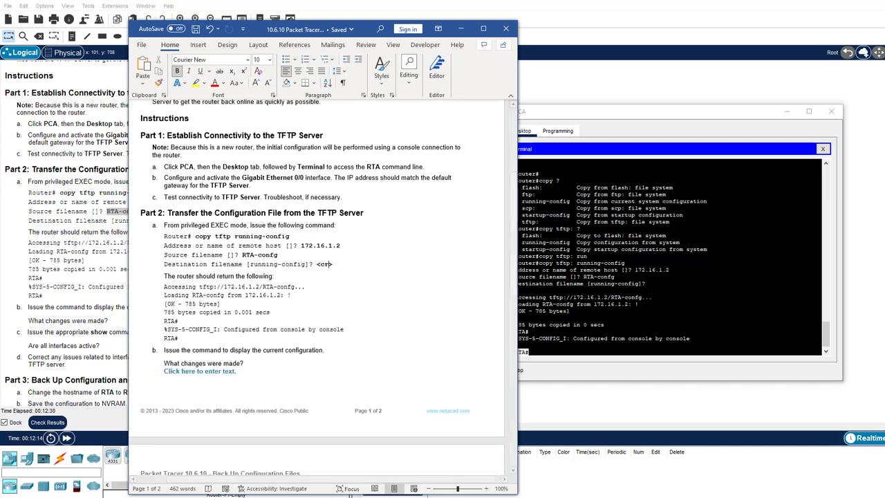
# Run sho run in PCA's terminal and examine the restored hostname, enable secret, interface addresses, banner, and line settings.
pyautogui.click(591, 339)
pyautogui.write('sho run')
pyautogui.press('Return')
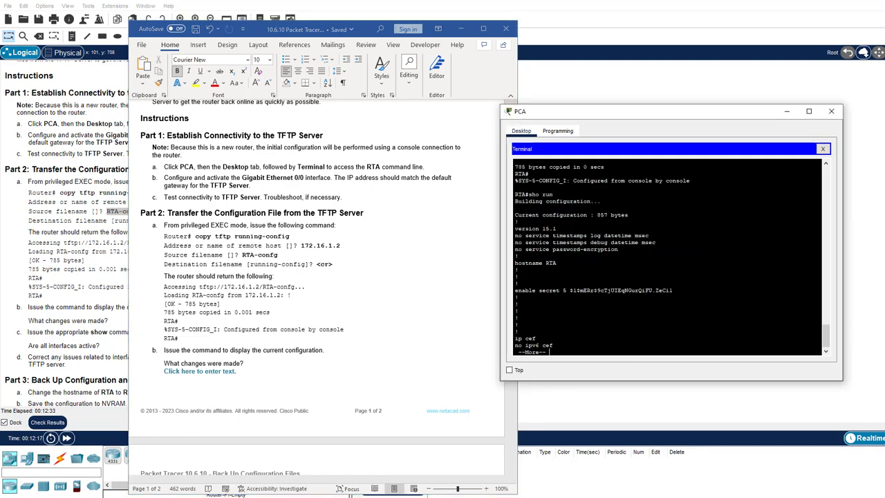
pyautogui.moveTo(556, 262); pyautogui.dragTo(672, 291)
pyautogui.click(537, 335)
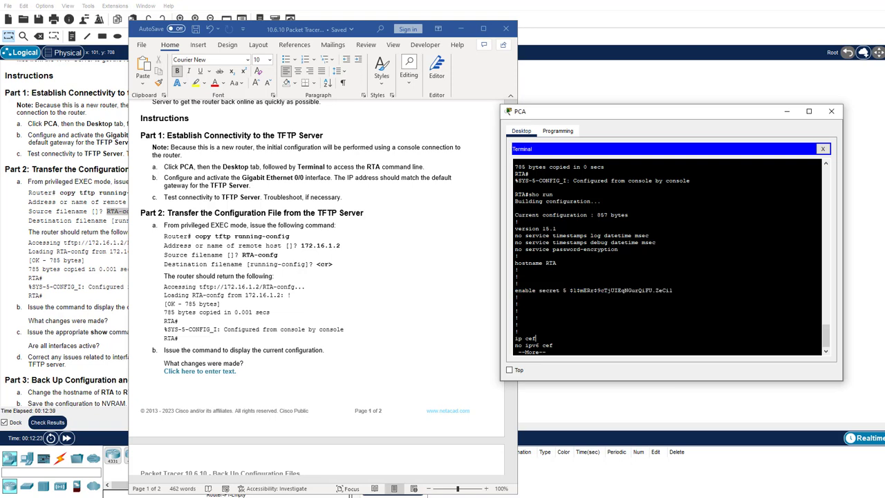
pyautogui.press('space')
pyautogui.press('space')
pyautogui.moveTo(611, 250); pyautogui.dragTo(552, 249)
pyautogui.click(551, 257)
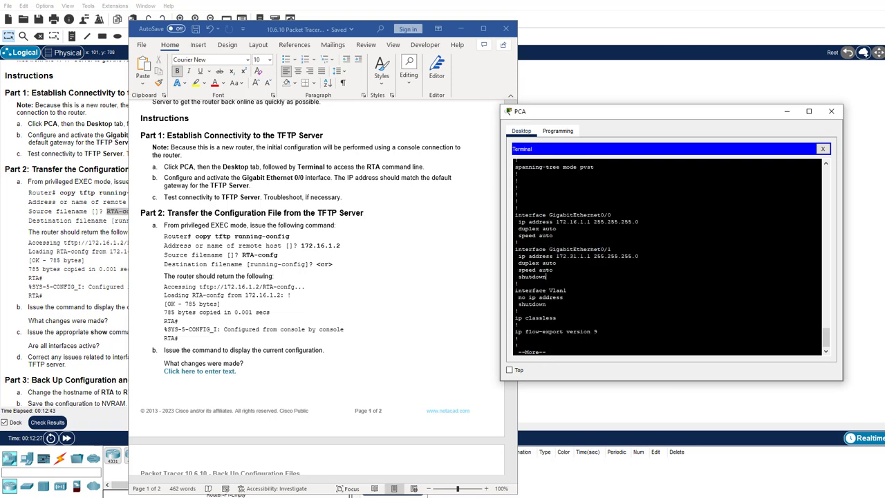
pyautogui.press('space')
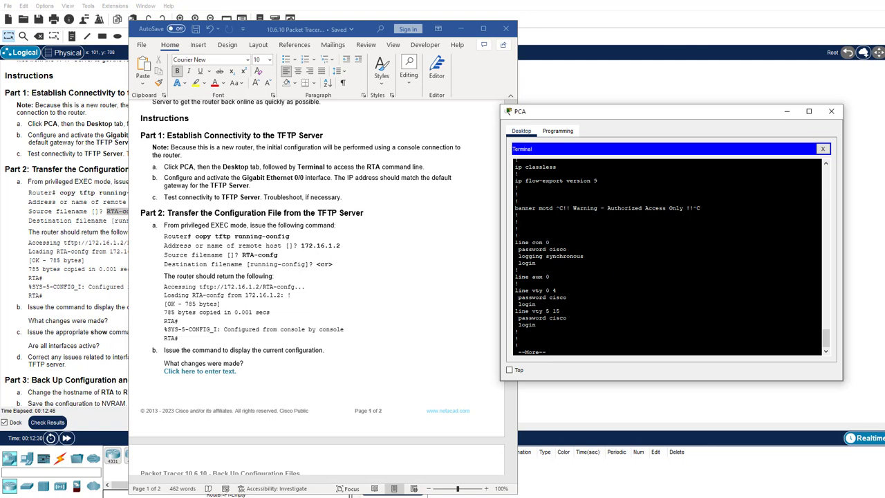
pyautogui.press('space')
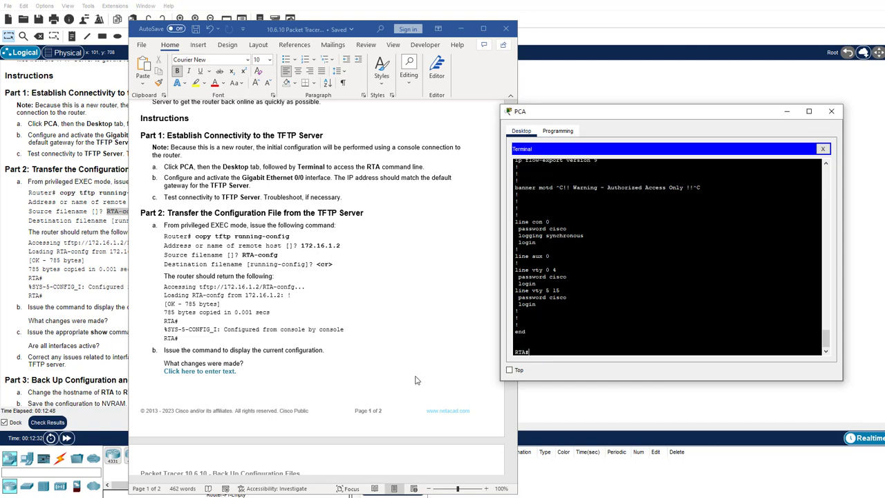
# Answer "What changes were made?" in Word with "hostname, gig0/2, enable secret and other changes from the config that was copied from the tftp server".
pyautogui.click(212, 373)
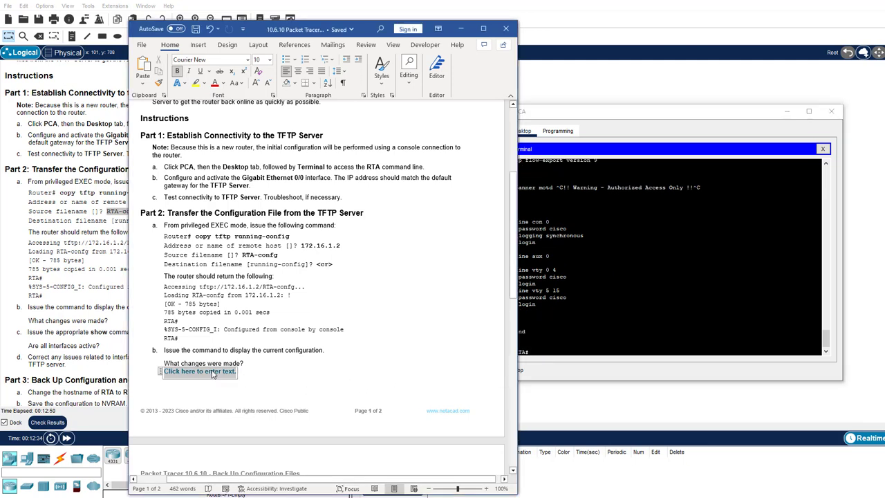
pyautogui.write('hostname,')
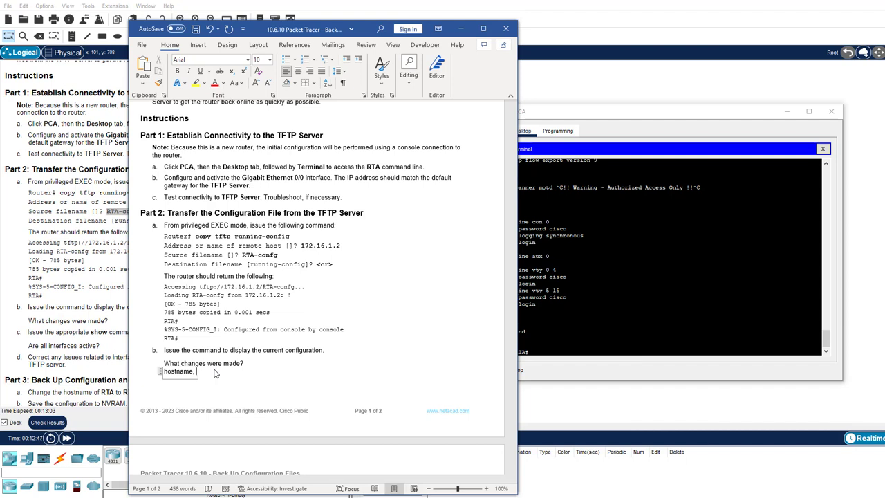
pyautogui.write('gig0/2, enable secret and other changes fr')
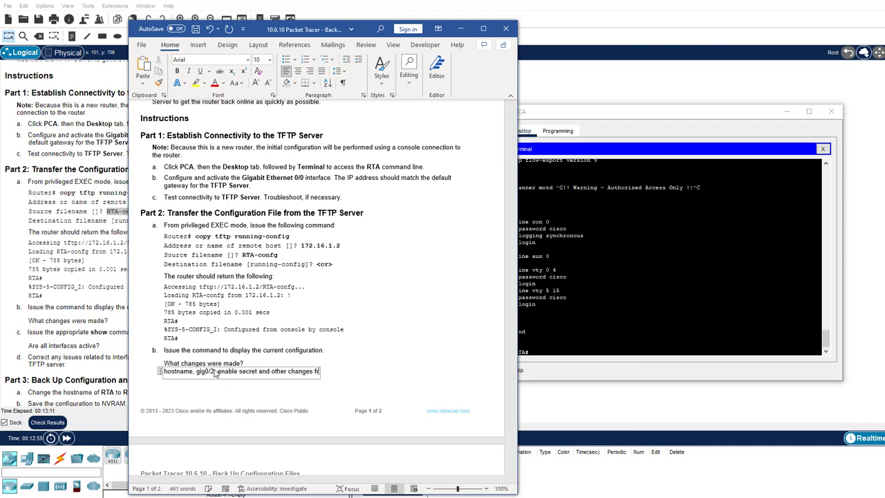
pyautogui.write('om the config that ')
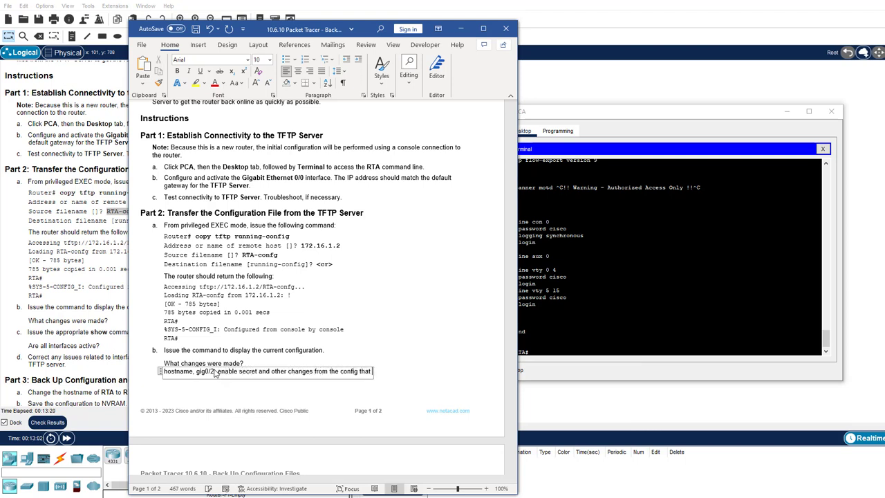
pyautogui.write('was copied from the tf')
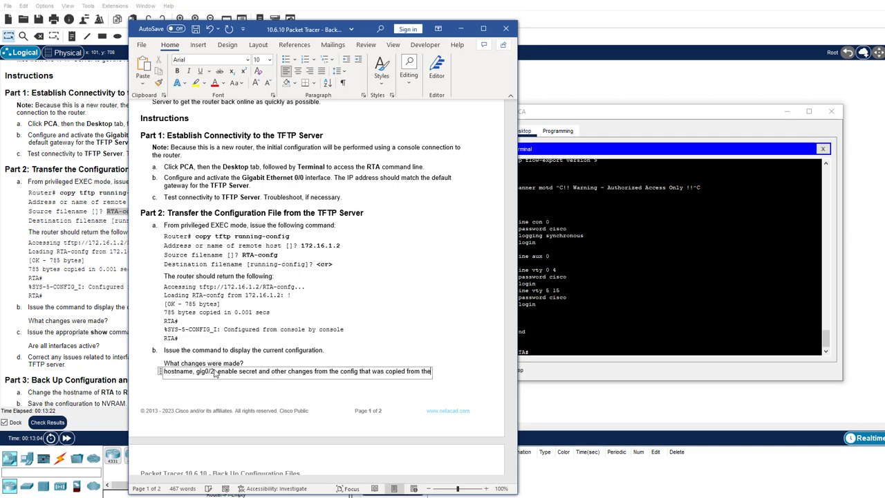
pyautogui.write('tp server')
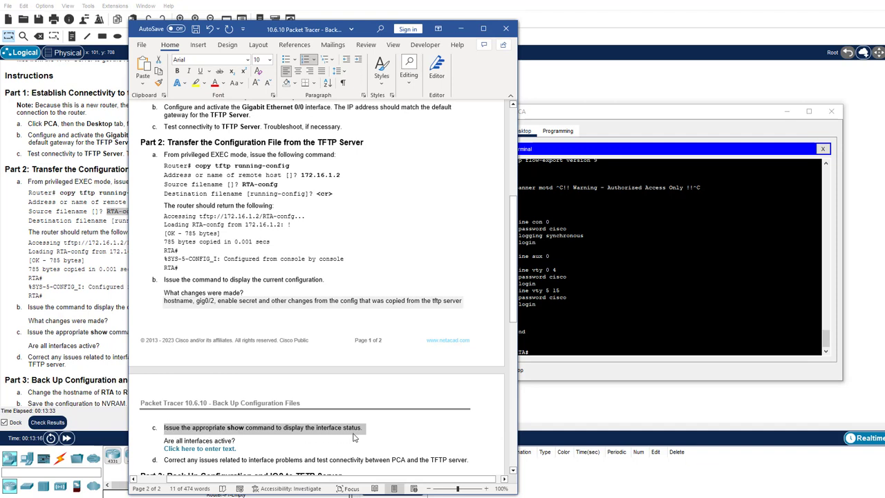
# Switch to PCA's terminal, run sh ip int br, and examine the status of GigabitEthernet0/1.
pyautogui.click(587, 319)
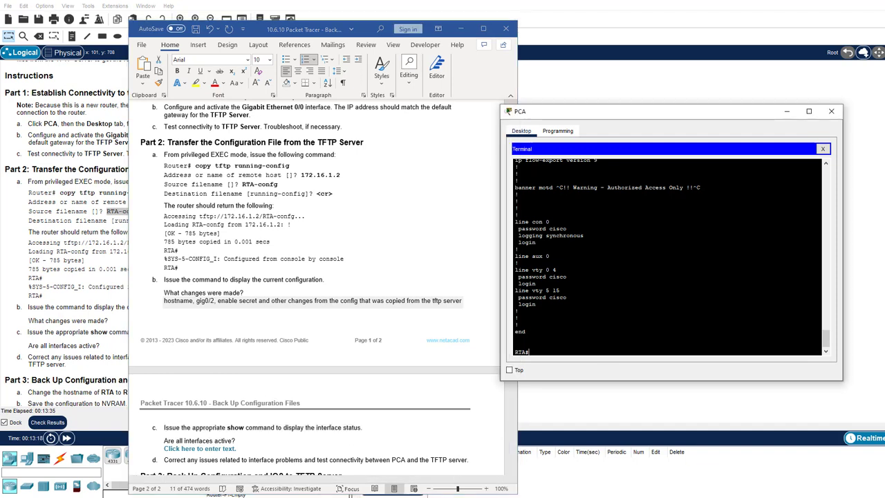
pyautogui.write('sh ip in')
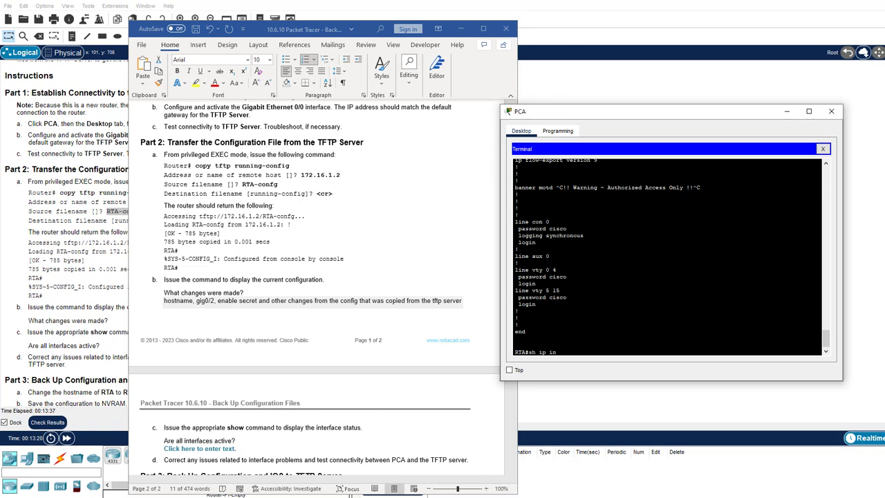
pyautogui.write('t br')
pyautogui.press('Return')
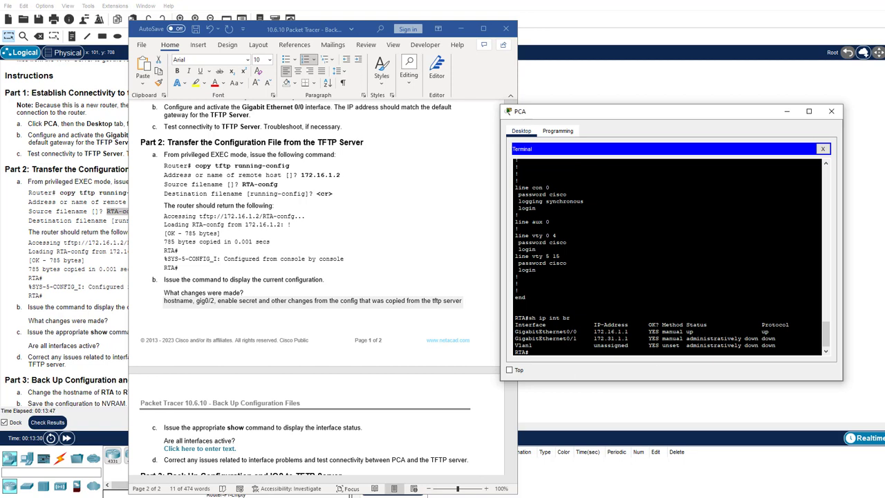
pyautogui.tripleClick(565, 338)
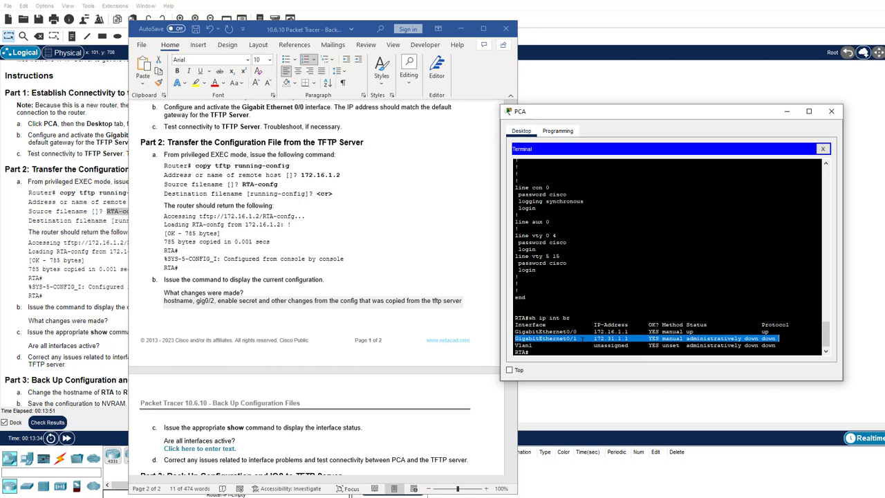
# Answer the Word question "Are all interfaces active?" with "no gig0/1 is shutdown".
pyautogui.click(226, 450)
pyautogui.write('no gig0/1 ')
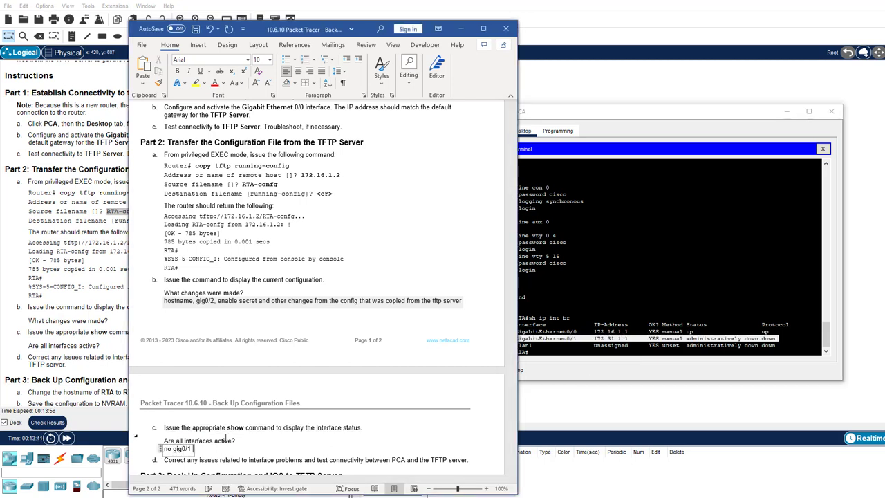
pyautogui.write('is shutdown')
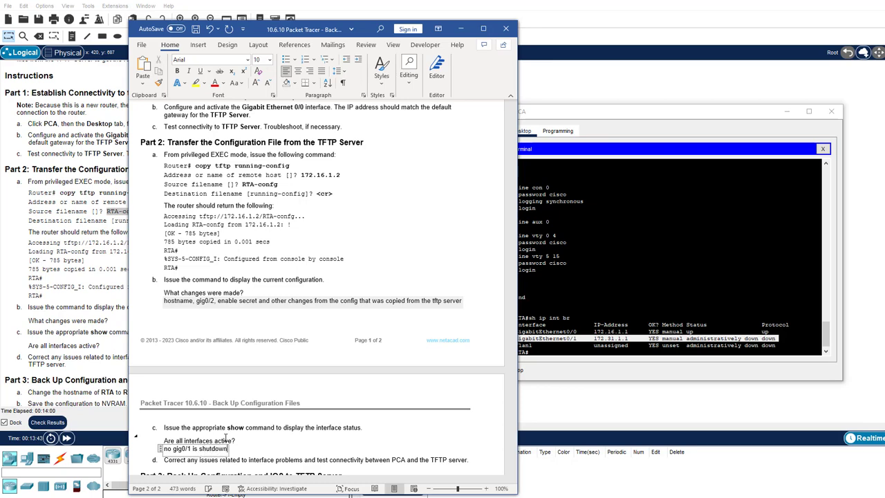
# Activate interface g0/1 on RTA from PCA's terminal using conf t, int g0/1, and no shut.
pyautogui.click(525, 297)
pyautogui.scroll(7, 525, 297)
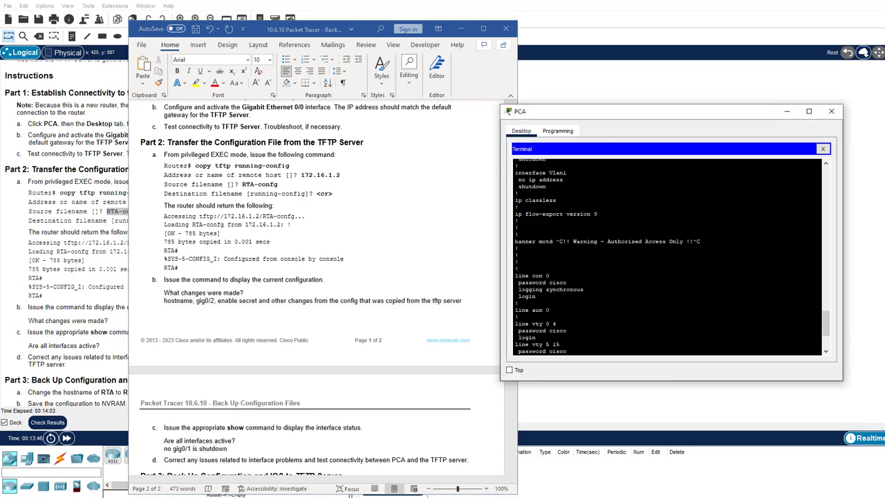
pyautogui.moveTo(547, 217); pyautogui.dragTo(501, 219)
pyautogui.scroll(-7, 526, 276)
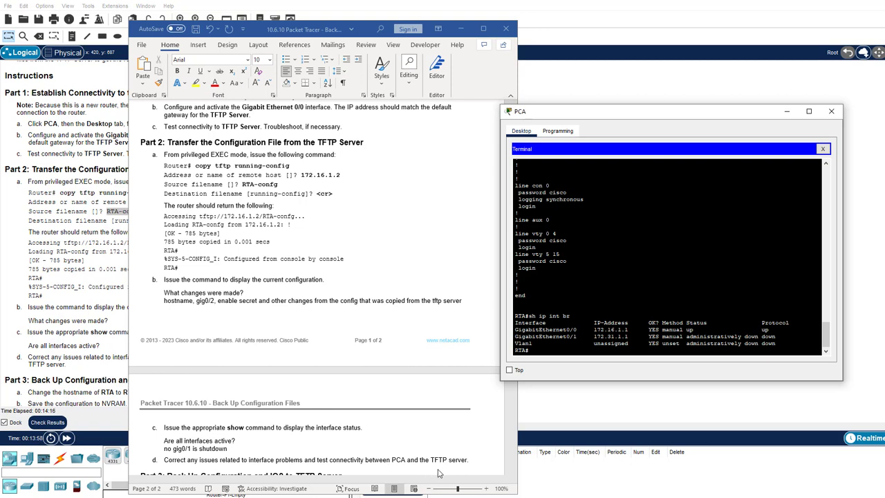
pyautogui.write('conf t')
pyautogui.press('Return')
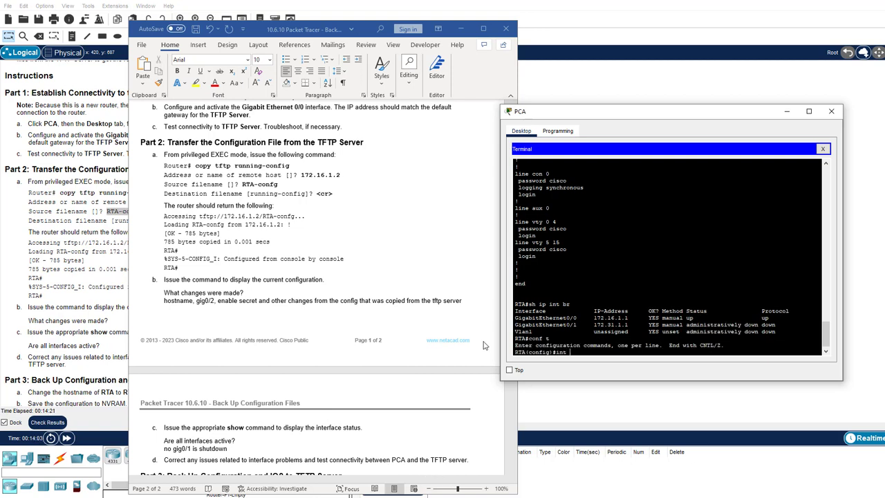
pyautogui.write('int g0/1')
pyautogui.press('Return')
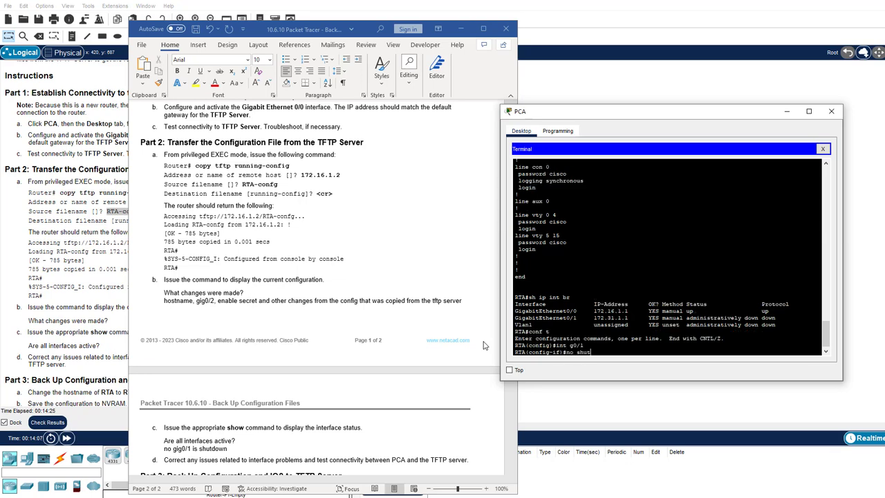
pyautogui.write('no shut')
pyautogui.press('Return')
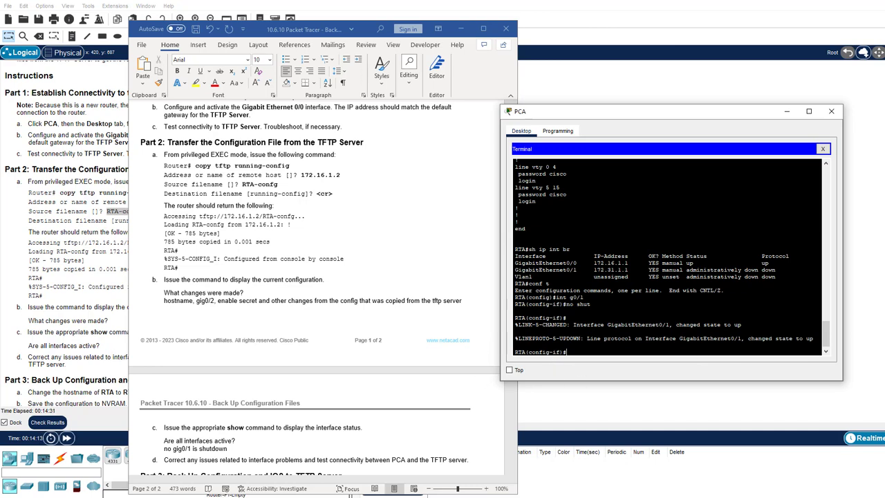
# Exit configuration mode with end and run sh ip int br to recheck the interface status.
pyautogui.write('end')
pyautogui.press('Return')
pyautogui.write('sh ip int br')
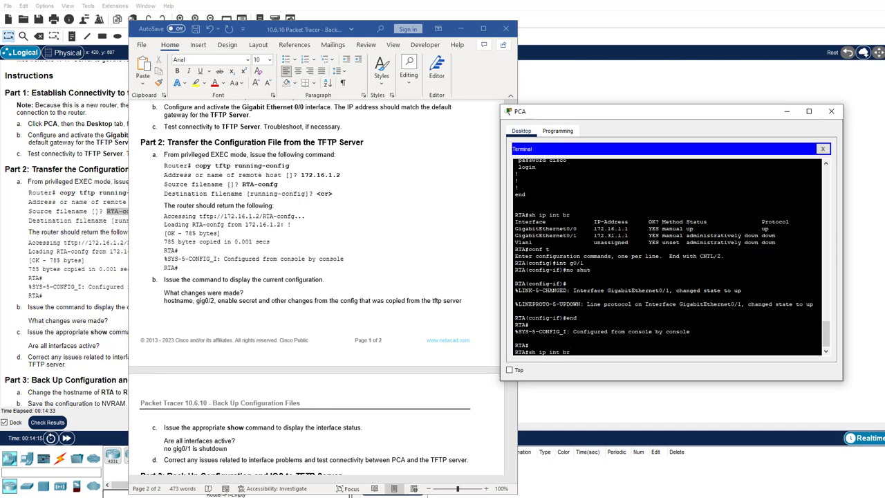
pyautogui.press('Return')
# Close PCA's terminal and ping the TFTP Server at 172.16.1.2 from PCA's Command Prompt.
pyautogui.click(867, 314)
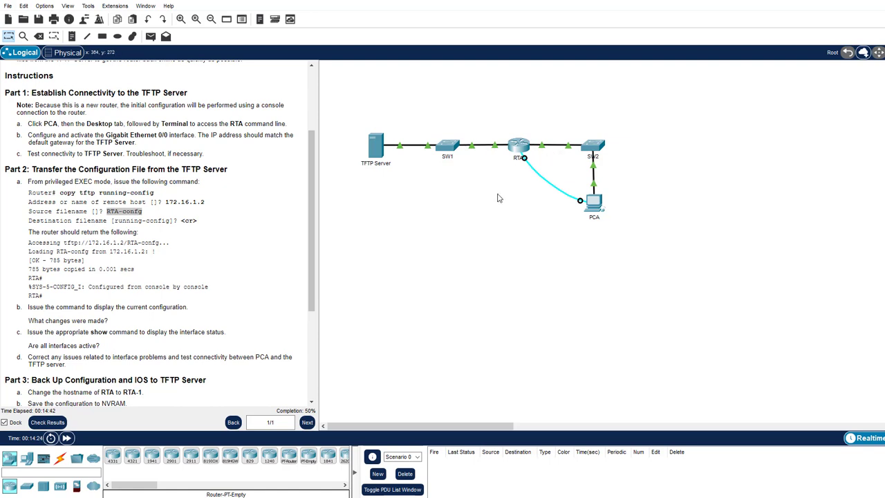
pyautogui.click(593, 201)
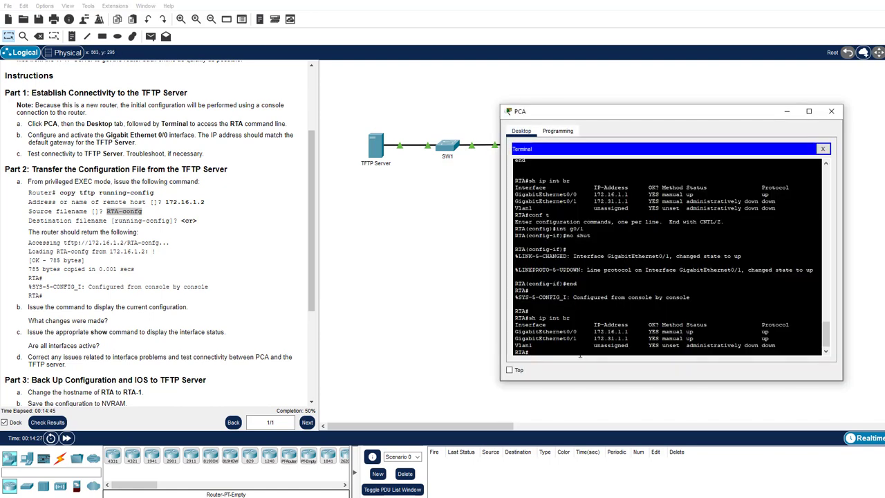
pyautogui.click(434, 306)
pyautogui.click(586, 201)
pyautogui.click(823, 149)
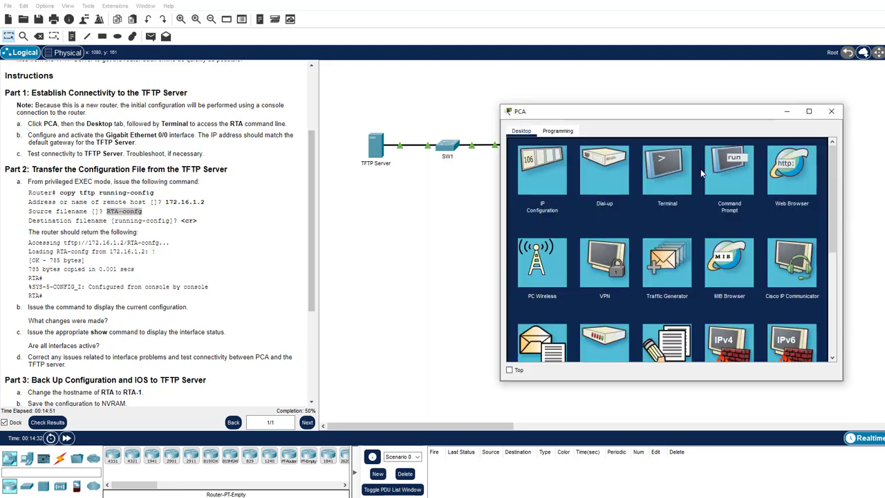
pyautogui.click(730, 173)
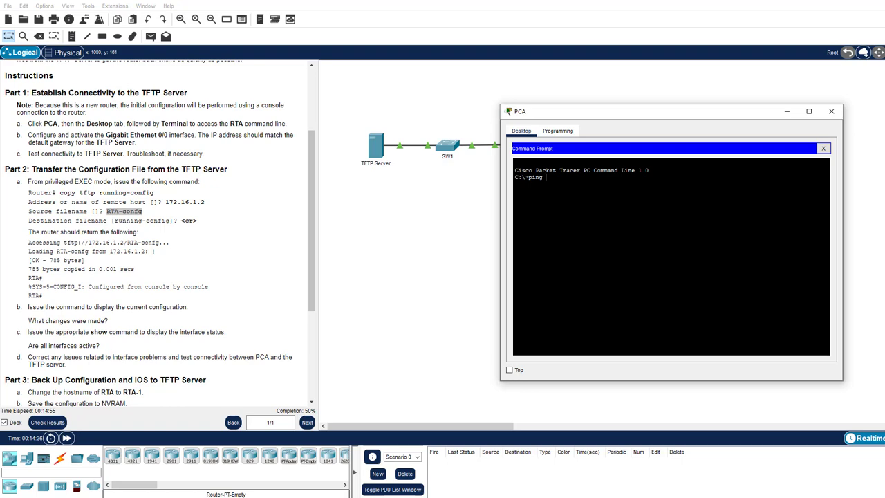
pyautogui.write('ping 172.16.1.2')
pyautogui.press('Return')
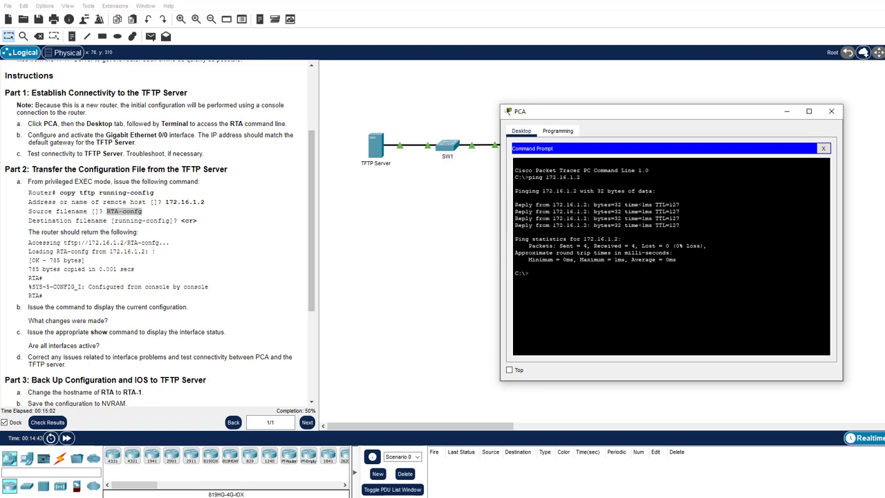
# Switch to the Word document and read the Part 3 instructions for backing up the configuration and IOS.
pyautogui.hotkey('alt', 'Tab')
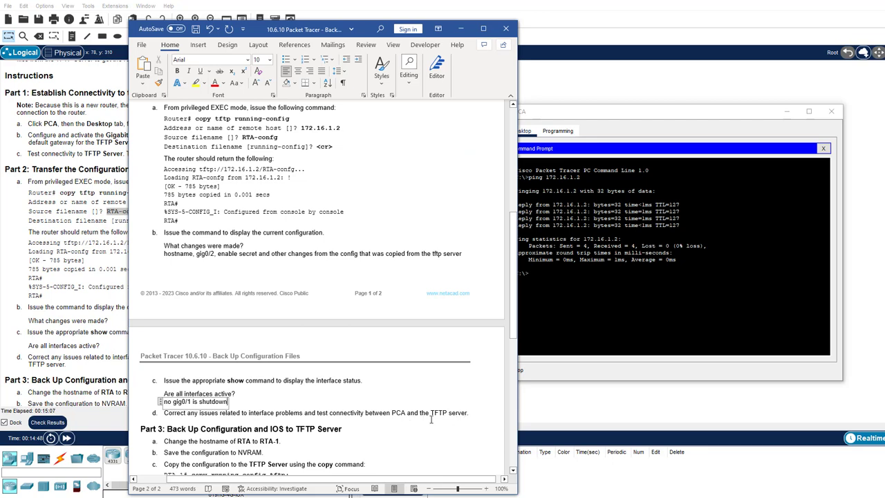
pyautogui.scroll(-5, 431, 419)
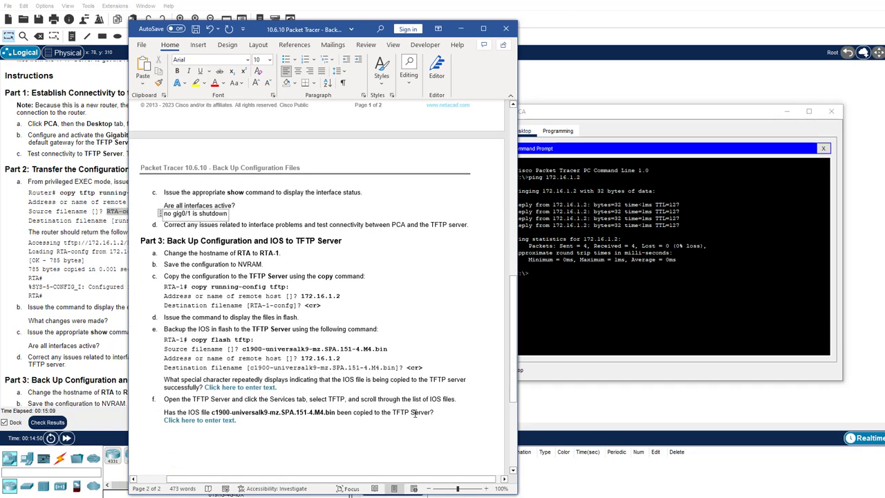
pyautogui.scroll(-3, 415, 413)
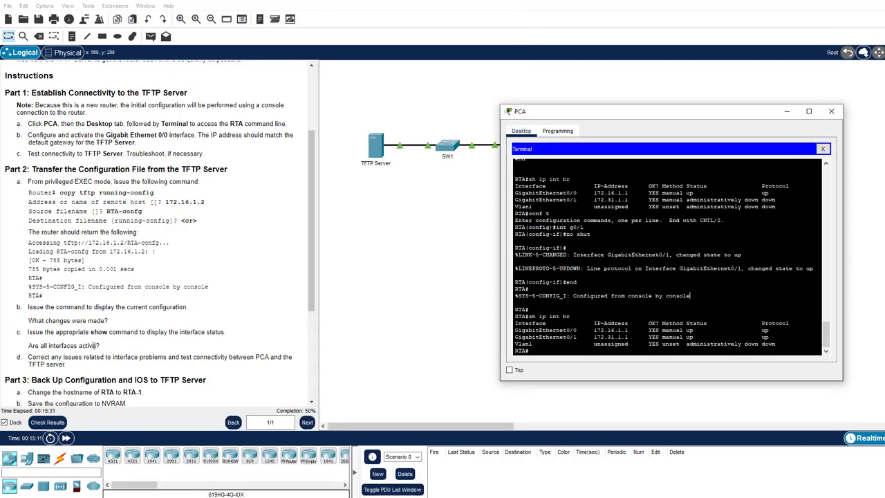
# Enter global configuration mode in PCA's terminal and change the router's hostname to RTA-1 as given in the instructions.
pyautogui.press('Return')
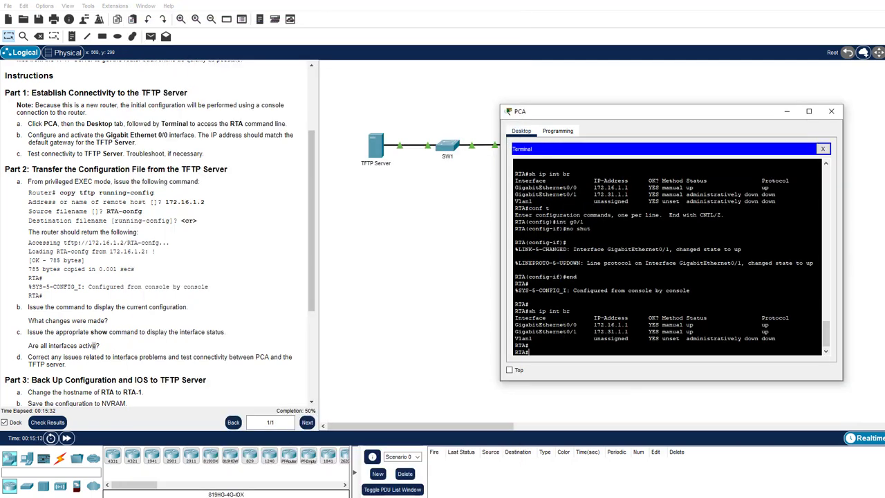
pyautogui.write('conf t')
pyautogui.press('Return')
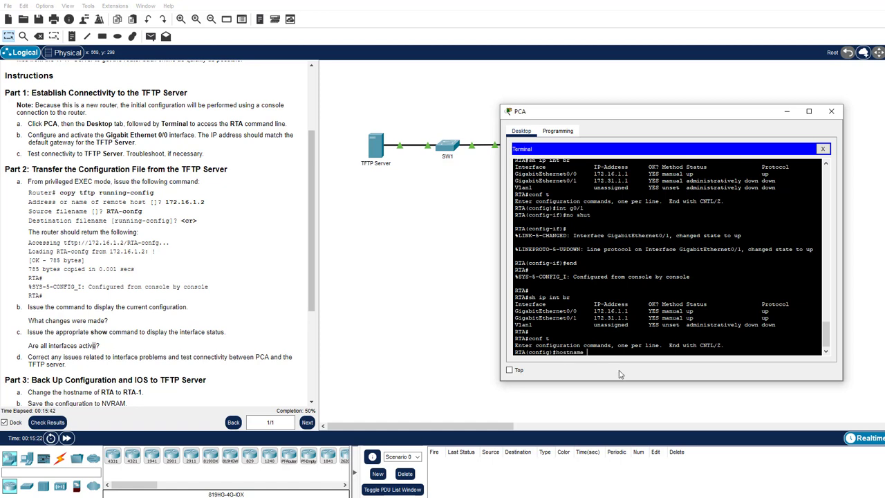
pyautogui.click(124, 392)
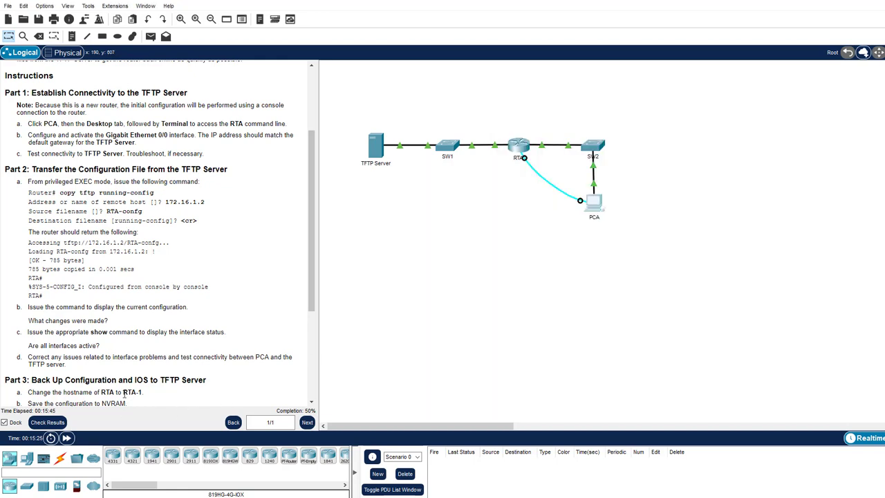
pyautogui.moveTo(124, 392); pyautogui.dragTo(143, 393)
pyautogui.click(594, 208)
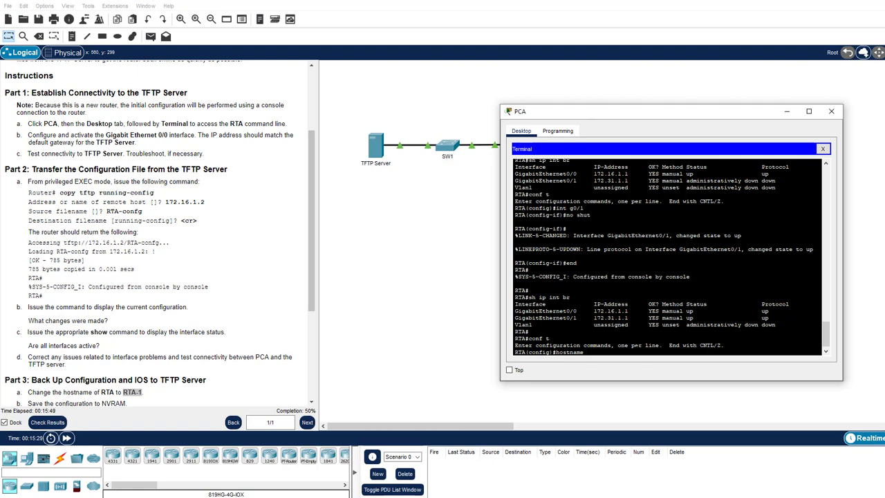
pyautogui.write('RTA-1')
pyautogui.press('Return')
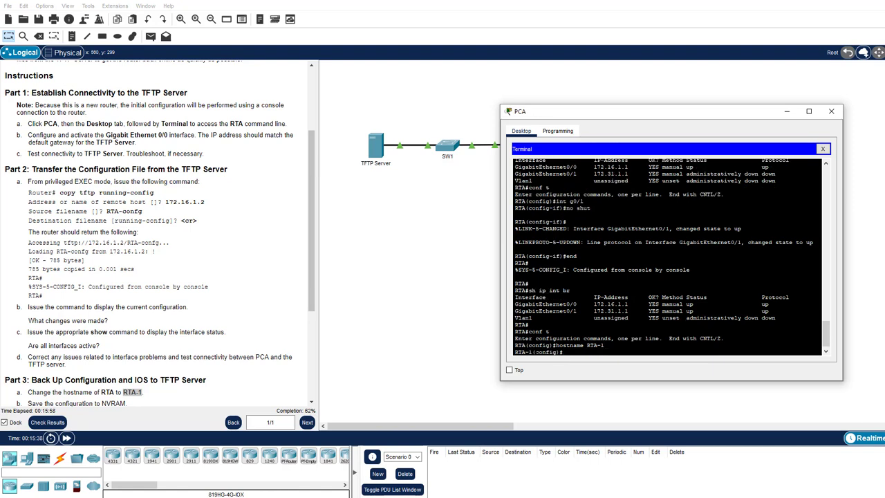
pyautogui.moveTo(536, 352); pyautogui.dragTo(514, 351)
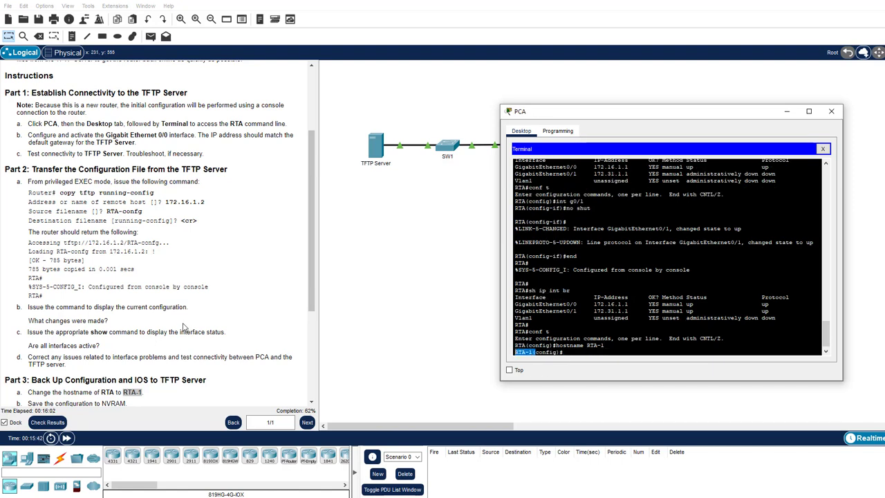
# Exit configuration mode with end, list NVRAM with dir nvram:, and copy the running configuration to startup-config.
pyautogui.scroll(-3, 183, 326)
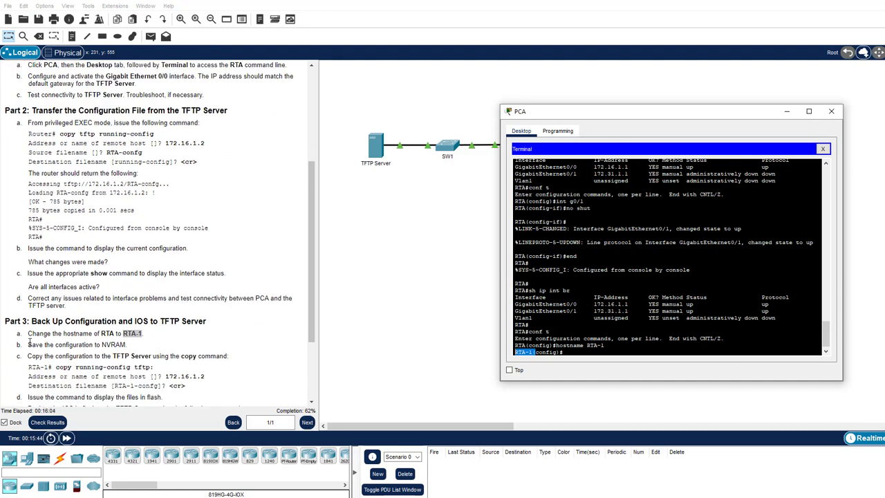
pyautogui.moveTo(29, 342); pyautogui.dragTo(131, 345)
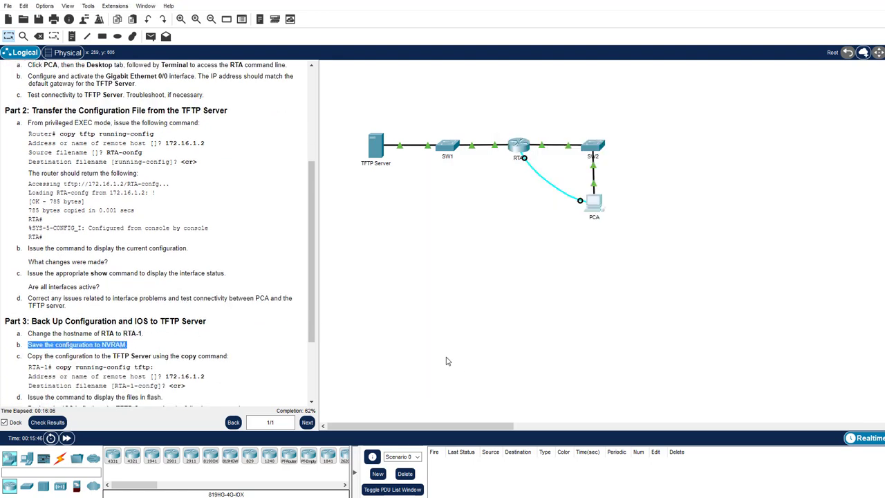
pyautogui.click(597, 210)
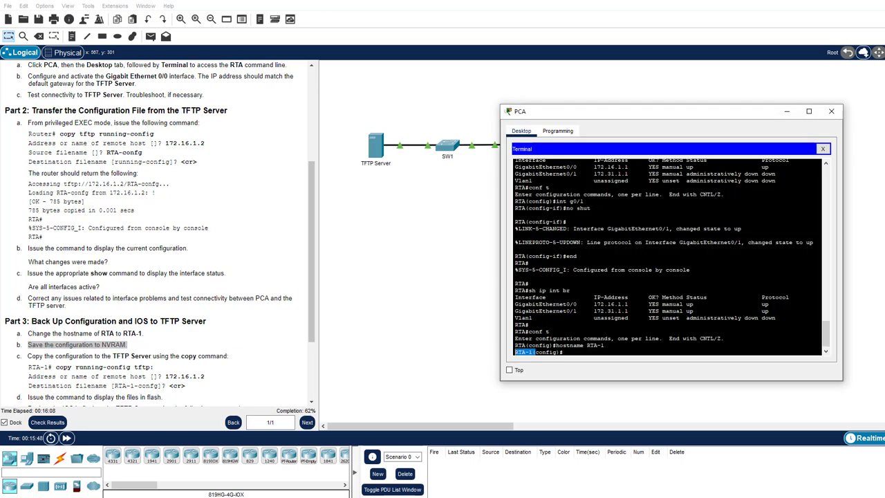
pyautogui.write('end')
pyautogui.press('Return')
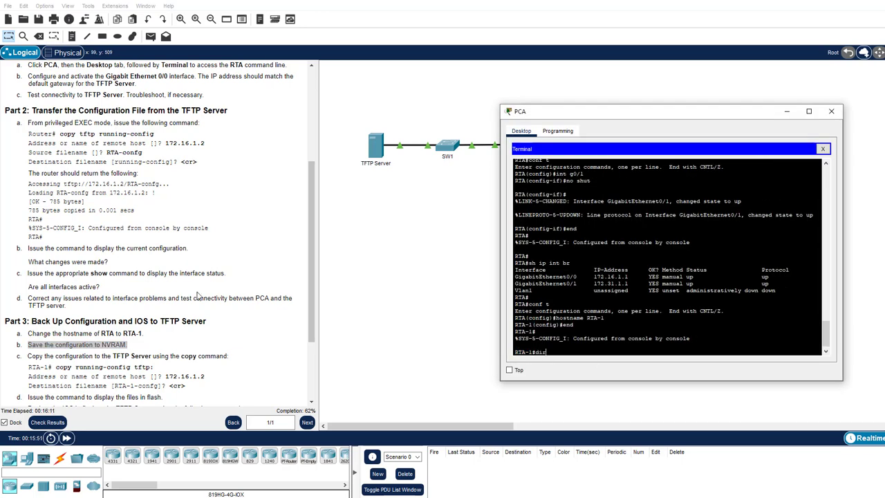
pyautogui.write('dir nvram:')
pyautogui.press('Return')
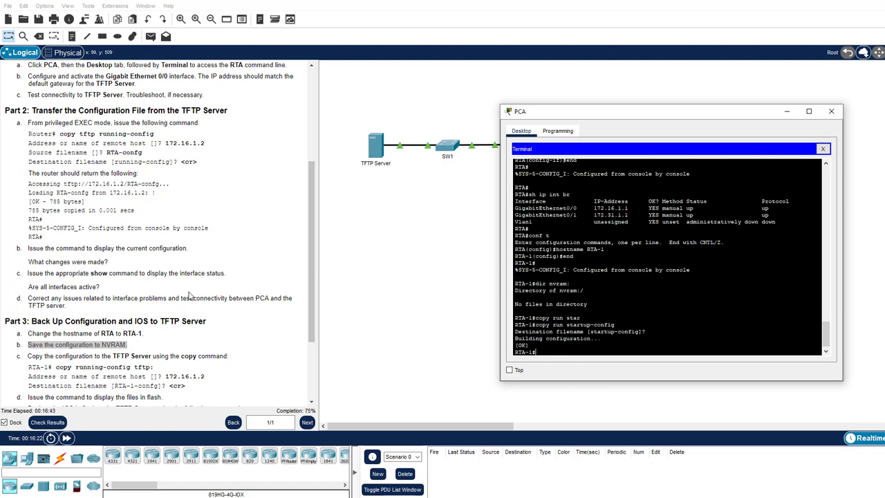
# List the NVRAM contents again with dir nvram: and check for the startup-config file.
pyautogui.write('dir nvram:')
pyautogui.press('Return')
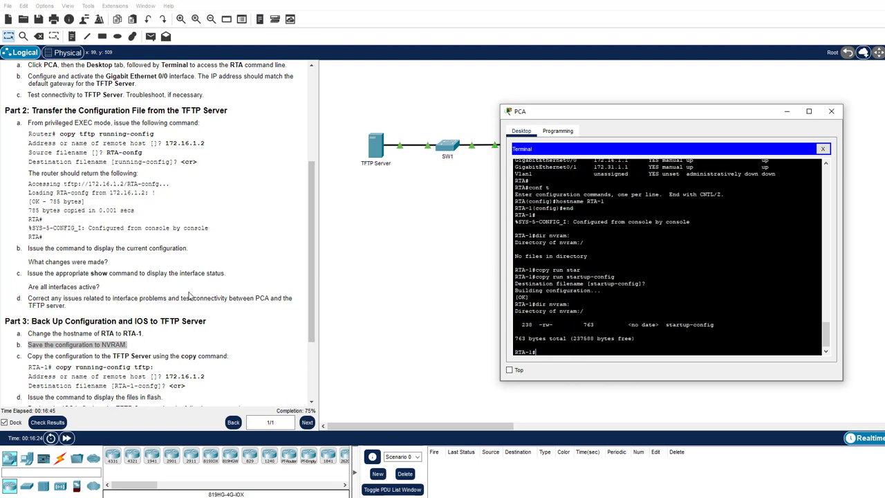
pyautogui.moveTo(713, 324); pyautogui.dragTo(668, 324)
pyautogui.click(591, 347)
# From PCA's terminal, copy running-config to the TFTP server at 172.16.1.2, accepting the default destination filename RTA-1-confg.
pyautogui.scroll(-2, 149, 383)
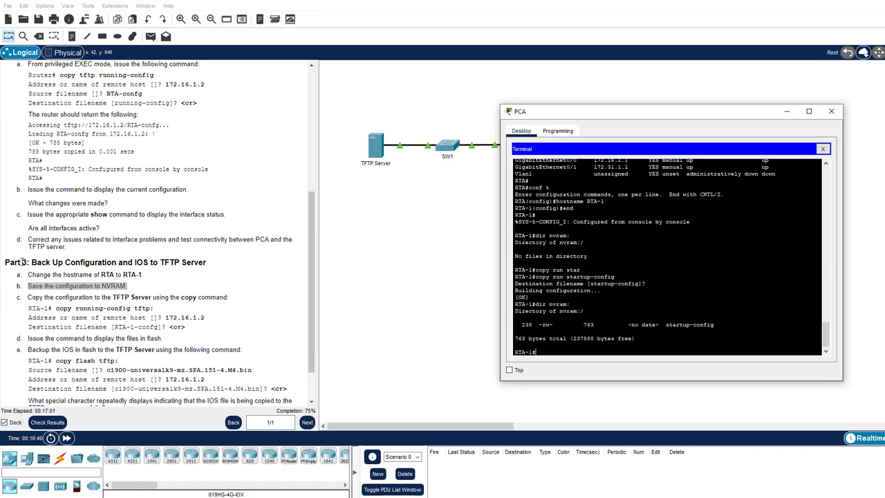
pyautogui.moveTo(29, 297); pyautogui.dragTo(232, 301)
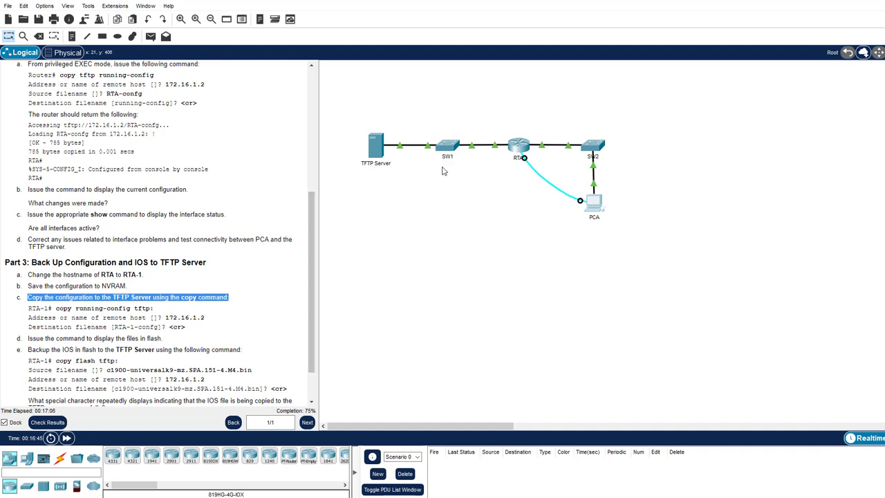
pyautogui.click(599, 207)
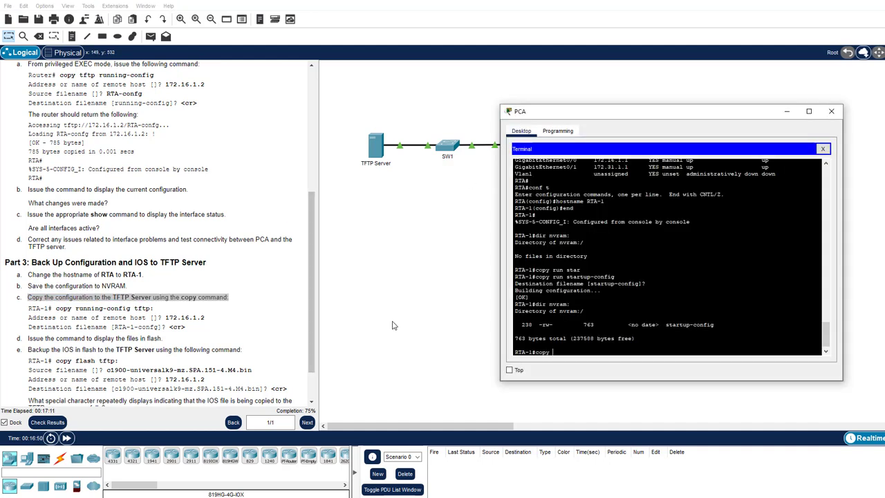
pyautogui.write('run')
pyautogui.press('Tab')
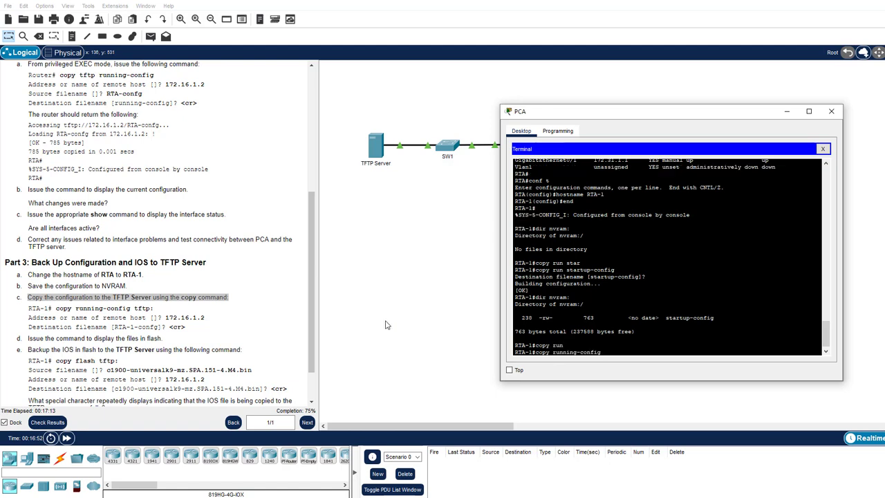
pyautogui.write('tftp:')
pyautogui.press('Return')
pyautogui.write('172.16.')
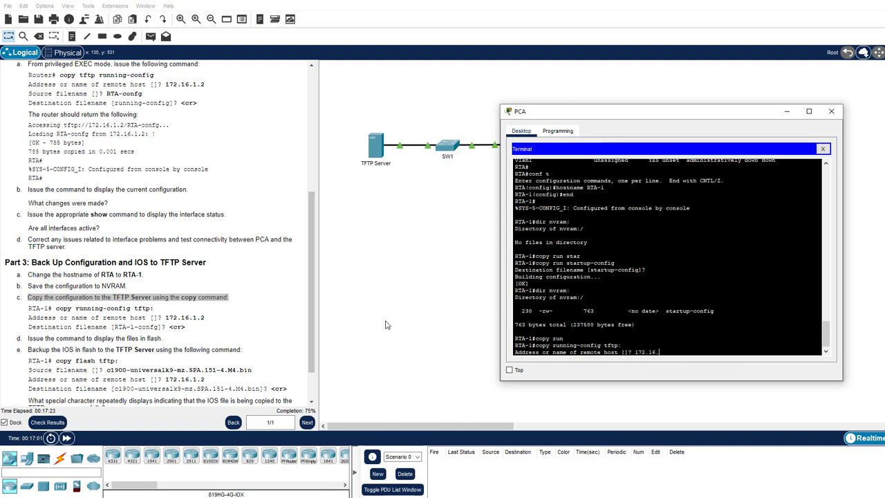
pyautogui.write('1.2')
pyautogui.press('Return')
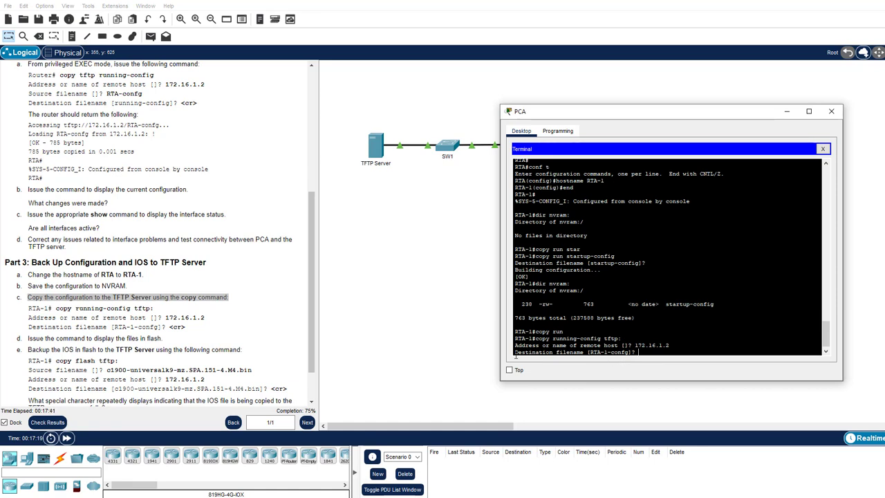
pyautogui.press('Return')
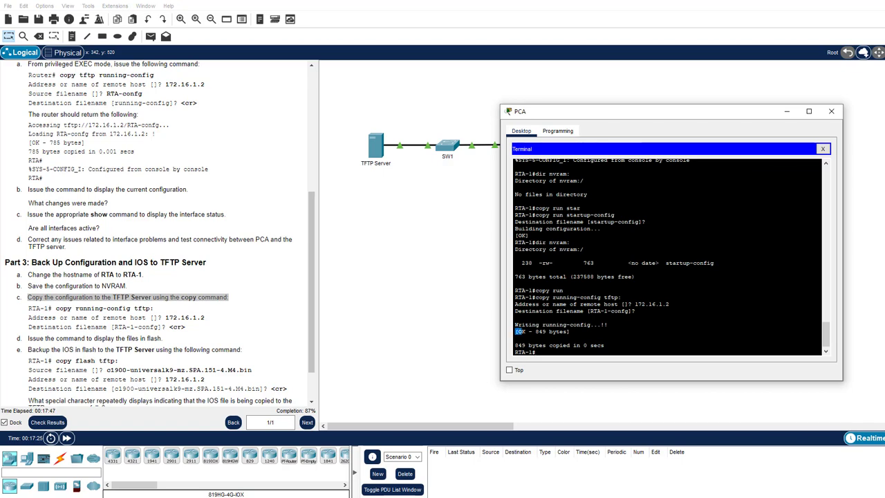
# Check the TFTP Server's TFTP service file list for RTA-1-confg and close the server's window.
pyautogui.click(376, 146)
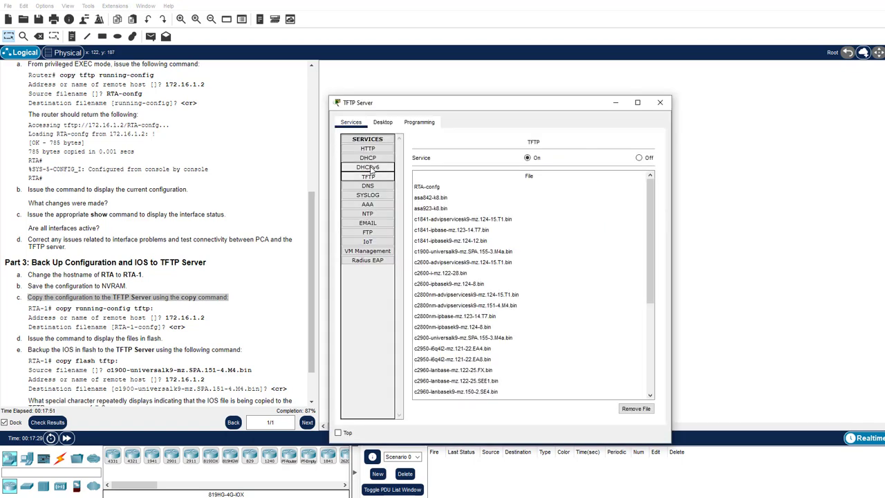
pyautogui.click(368, 176)
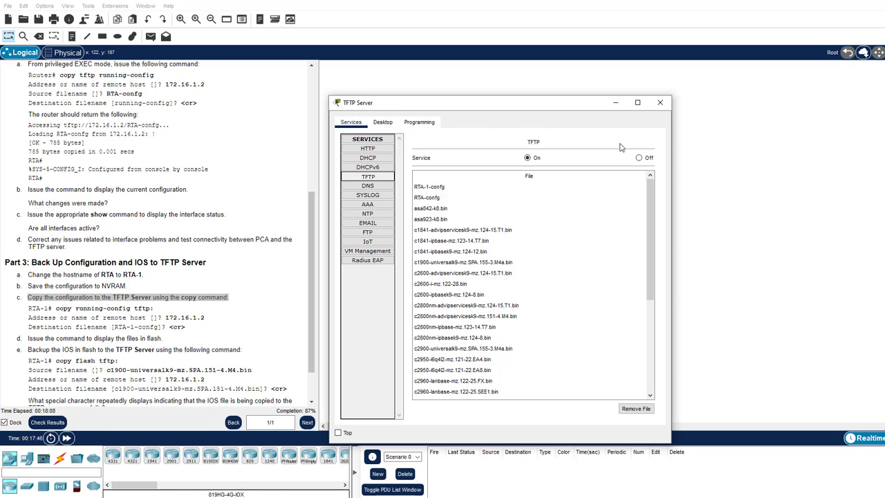
pyautogui.click(660, 103)
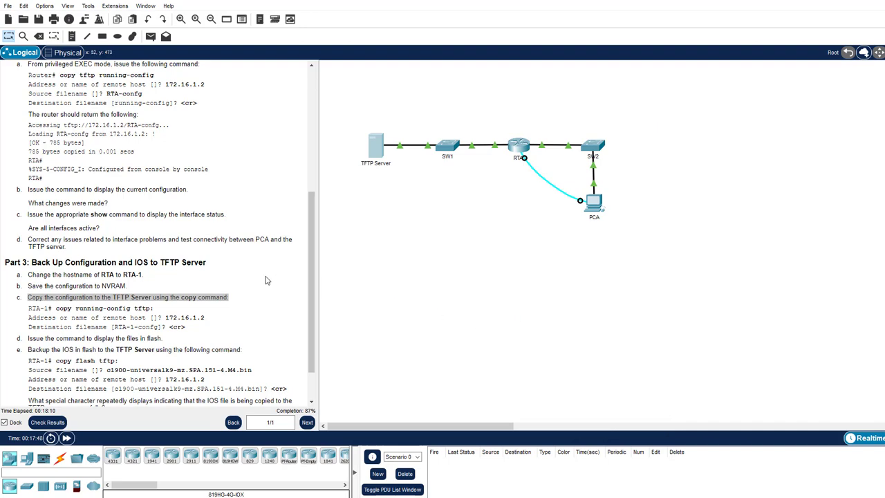
# List the router's flash files from PCA's terminal with dir flash: and locate the IOS image's filename.
pyautogui.scroll(-2, 264, 280)
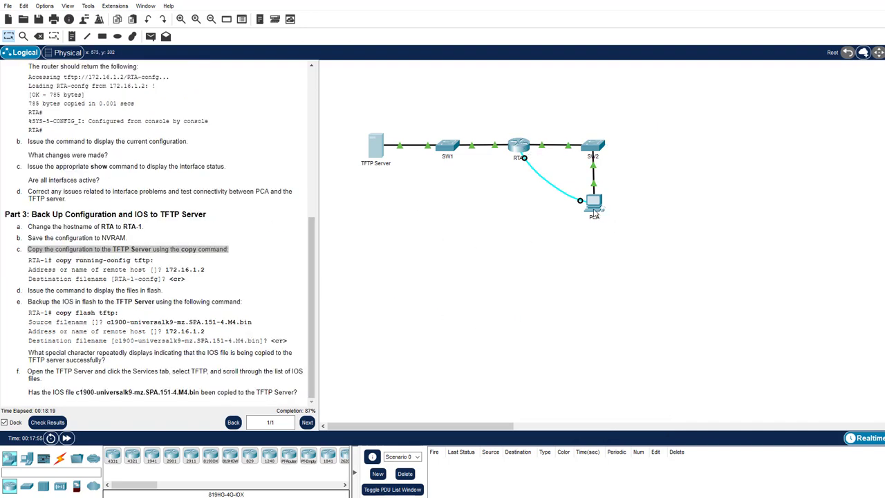
pyautogui.click(594, 202)
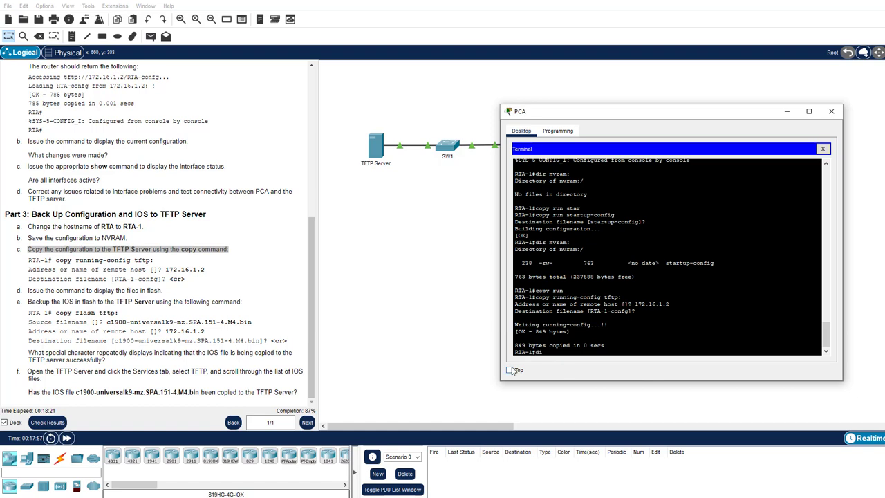
pyautogui.write('dir flash:')
pyautogui.press('Return')
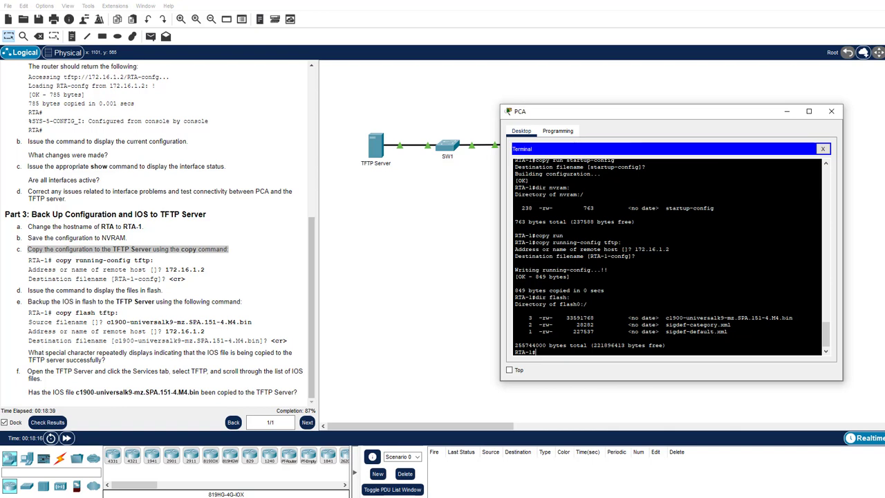
pyautogui.moveTo(781, 318); pyautogui.dragTo(793, 318)
pyautogui.moveTo(666, 318); pyautogui.dragTo(771, 318)
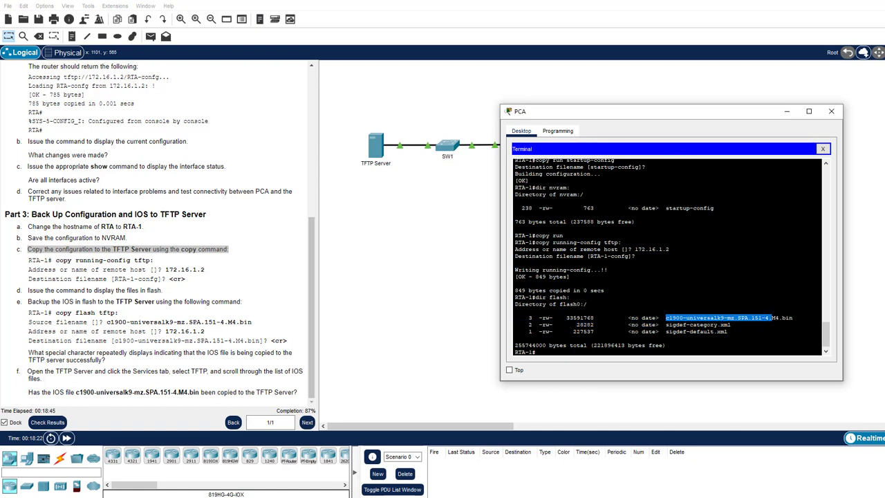
pyautogui.click(771, 319)
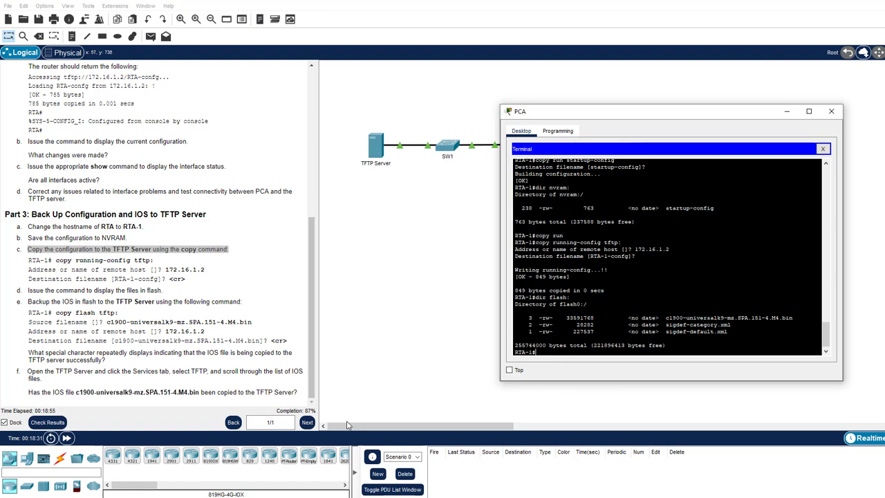
# Run copy flash: tftp: with source c1900-universalk9-mz.SPA.151-4.M4.bin and remote host 172.16.1.2, accepting the default destination filename.
pyautogui.write('copy flash: tftp:')
pyautogui.press('Return')
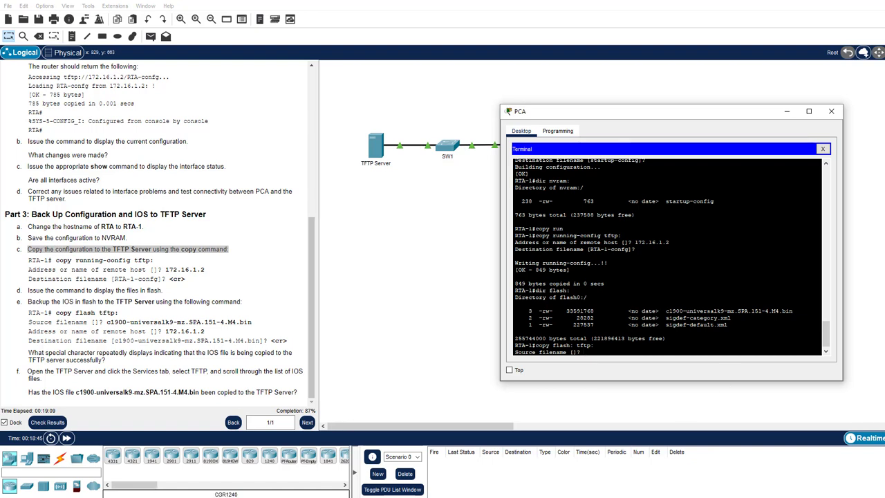
pyautogui.moveTo(665, 311); pyautogui.dragTo(793, 311)
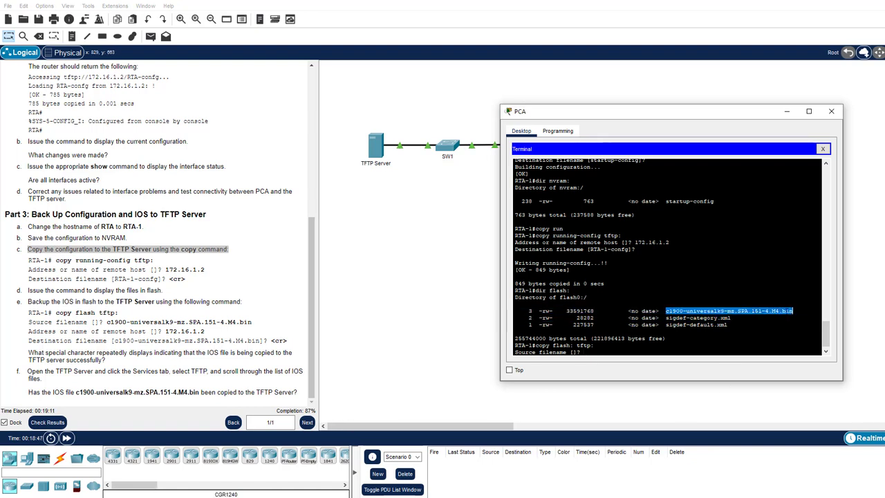
pyautogui.rightClick(791, 312)
pyautogui.click(802, 316)
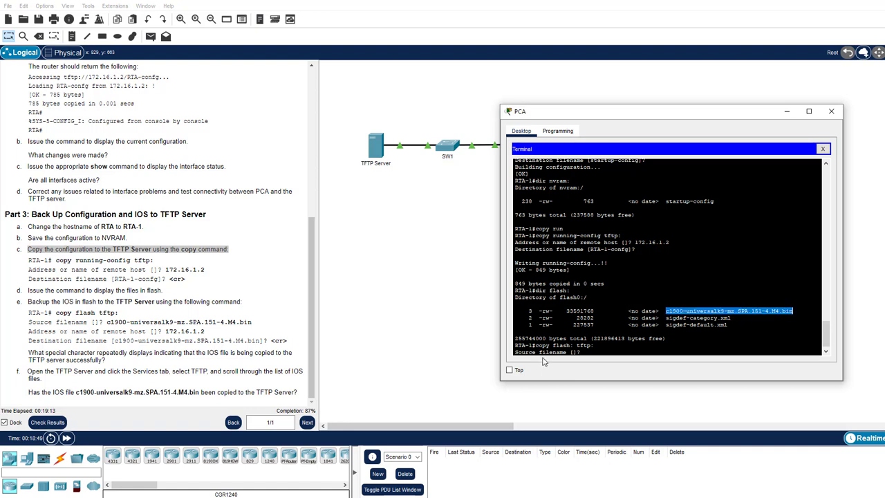
pyautogui.rightClick(595, 352)
pyautogui.click(612, 372)
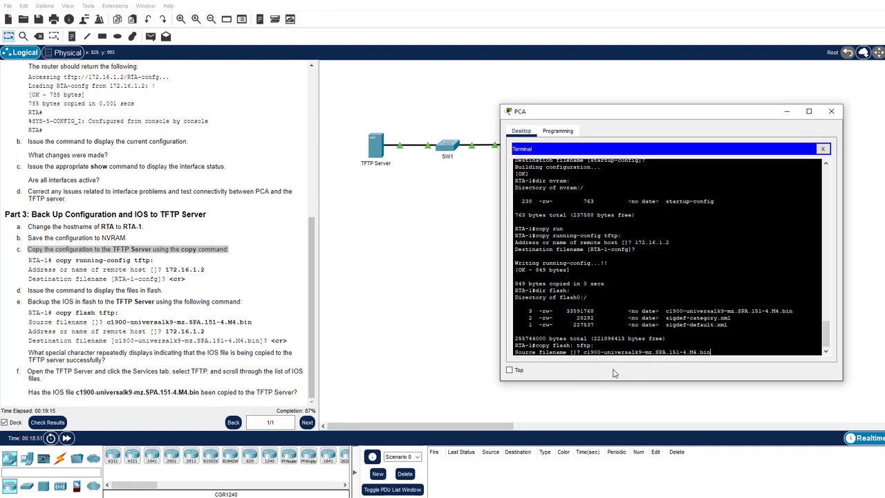
pyautogui.press('Return')
pyautogui.write('172.16.1.2')
pyautogui.press('Return')
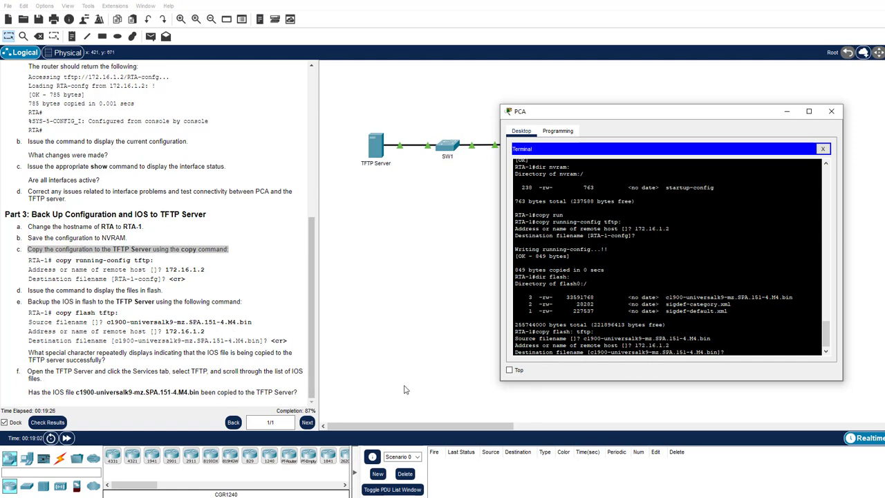
pyautogui.press('Return')
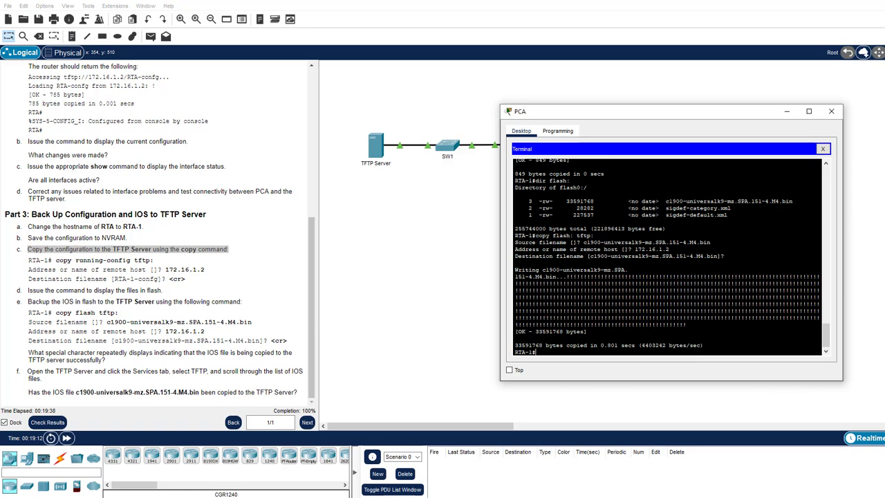
# Switch to Word, answer the special-character question with !, and go back to PCA's terminal to review the copy output.
pyautogui.hotkey('alt', 'Tab')
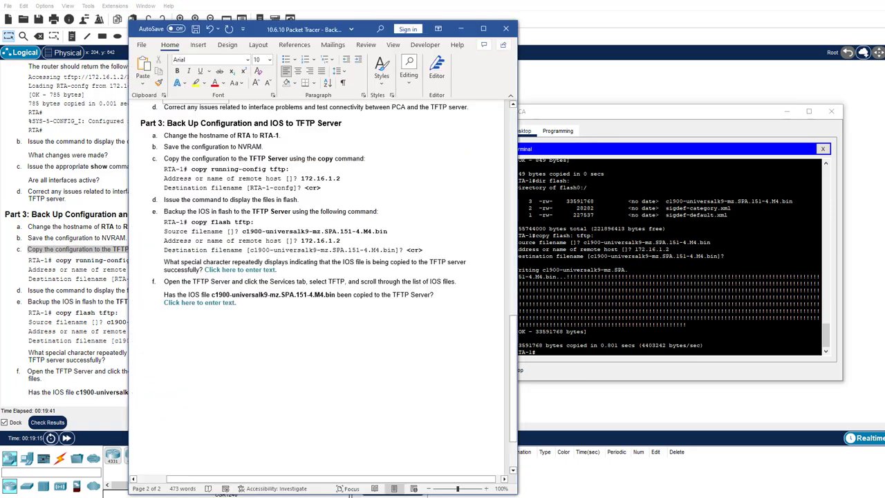
pyautogui.click(255, 273)
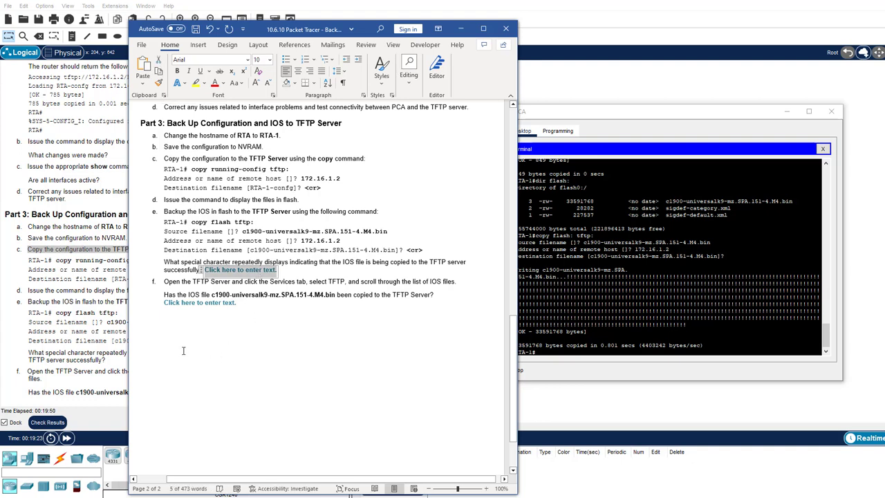
pyautogui.write('!')
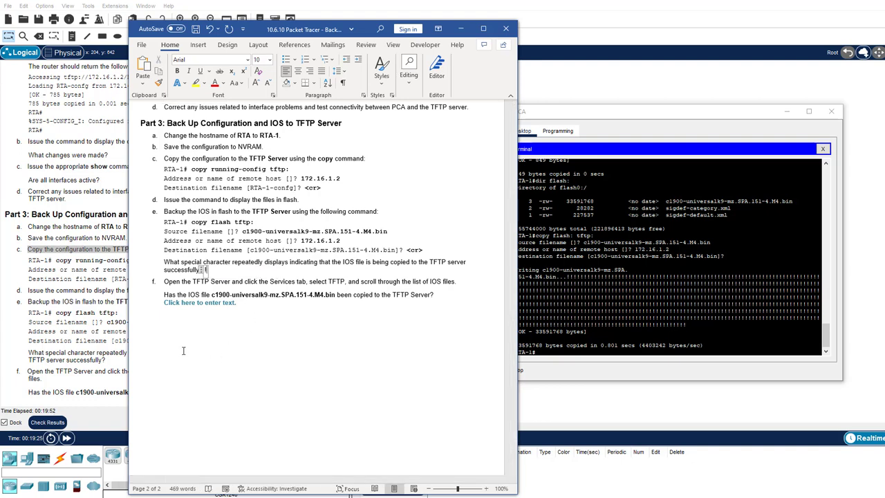
pyautogui.click(568, 339)
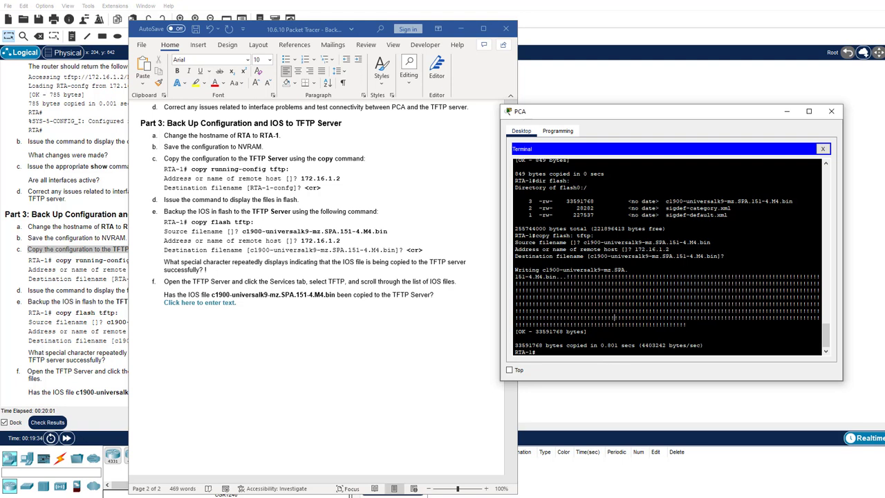
pyautogui.scroll(-2, 169, 239)
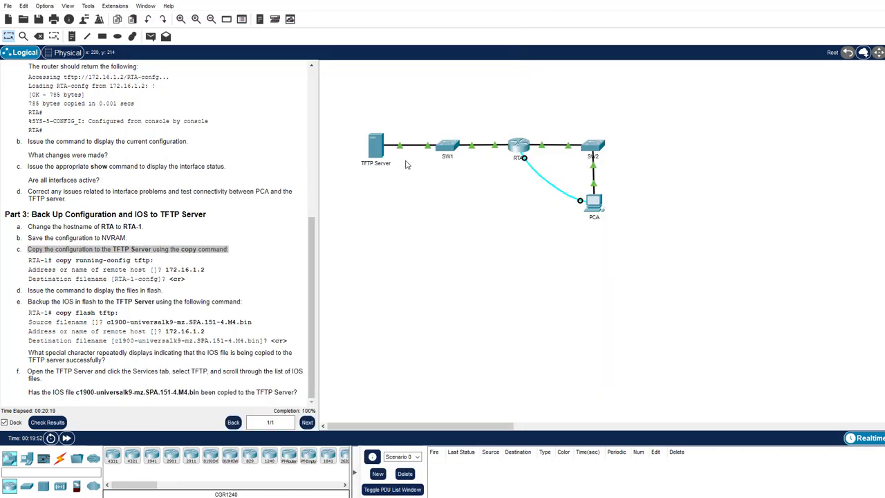
# Look for c1900-universalk9-mz.SPA.151-4.M4.bin among the TFTP Server's TFTP files and answer yes to the last question in Word.
pyautogui.click(376, 149)
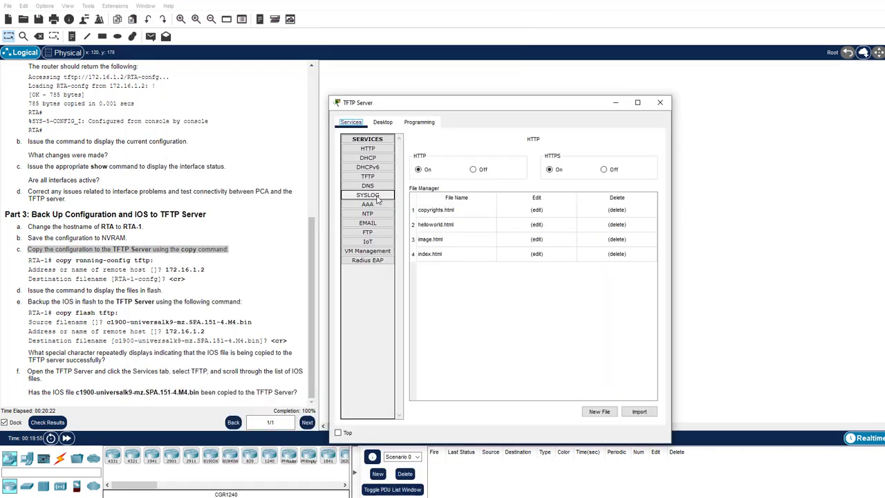
pyautogui.click(376, 178)
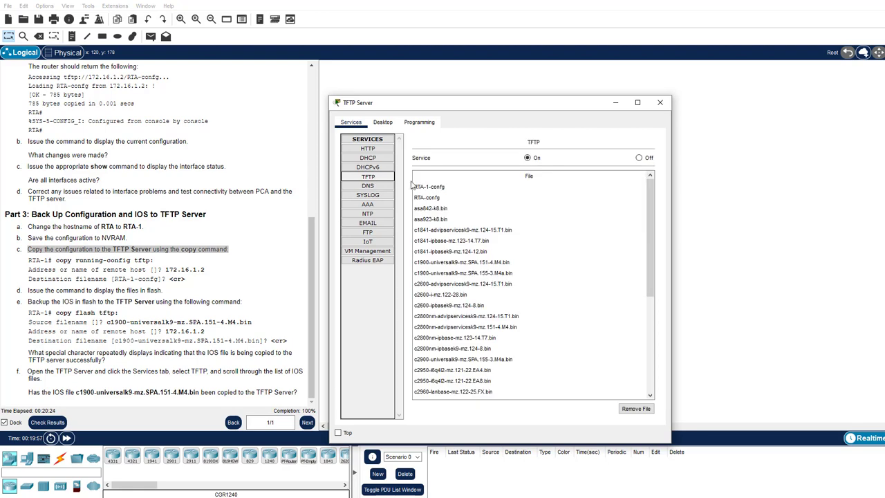
pyautogui.click(418, 265)
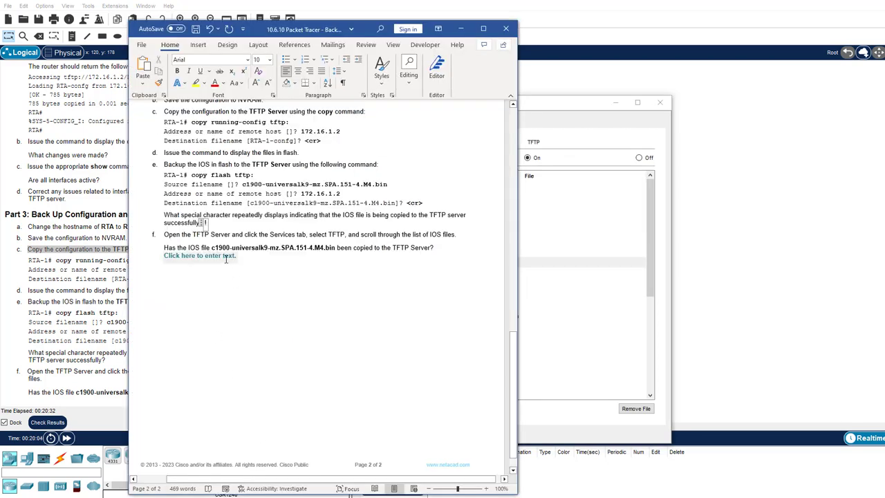
pyautogui.click(226, 257)
pyautogui.write('yes')
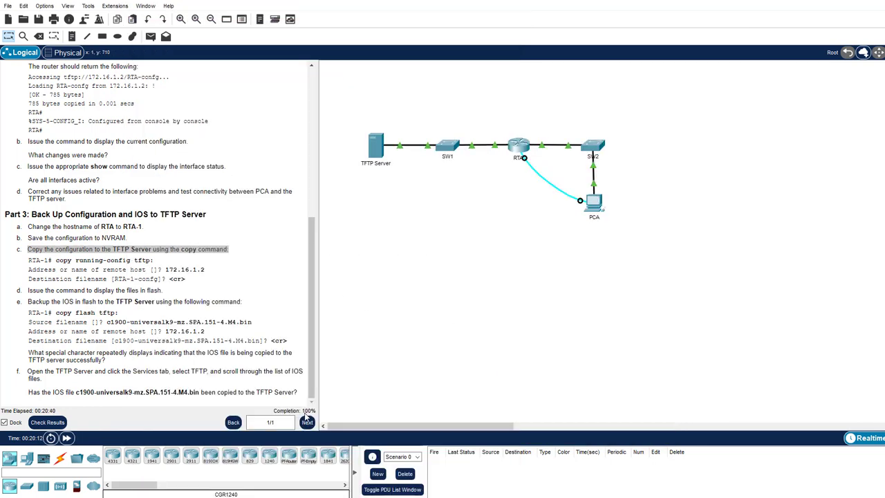
# Check the activity results, review the assessment items, and return to the network topology.
pyautogui.click(47, 422)
pyautogui.click(94, 63)
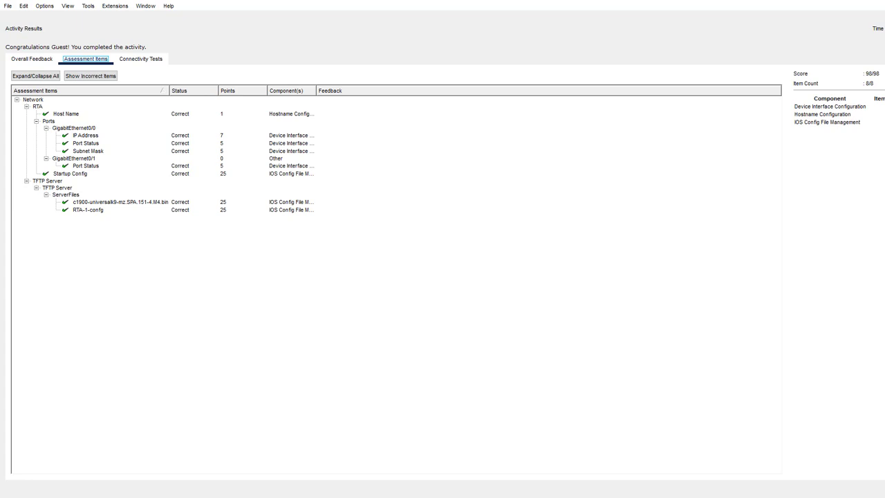
pyautogui.click(884, 490)
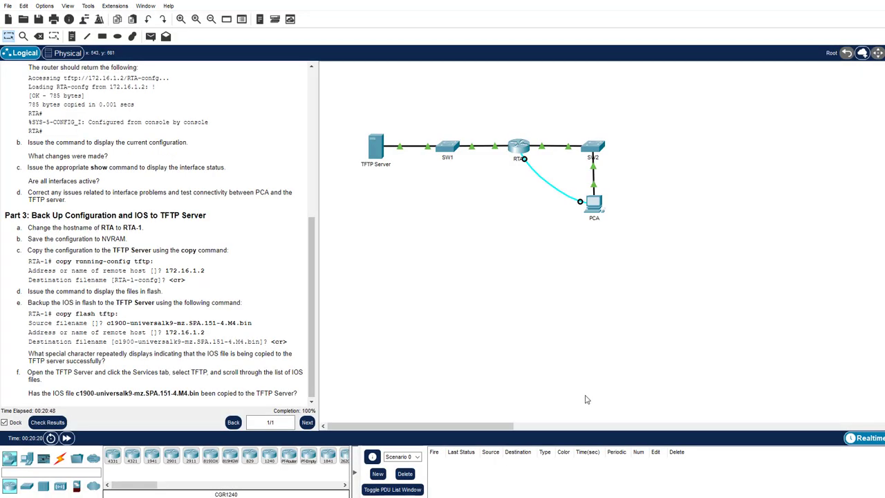